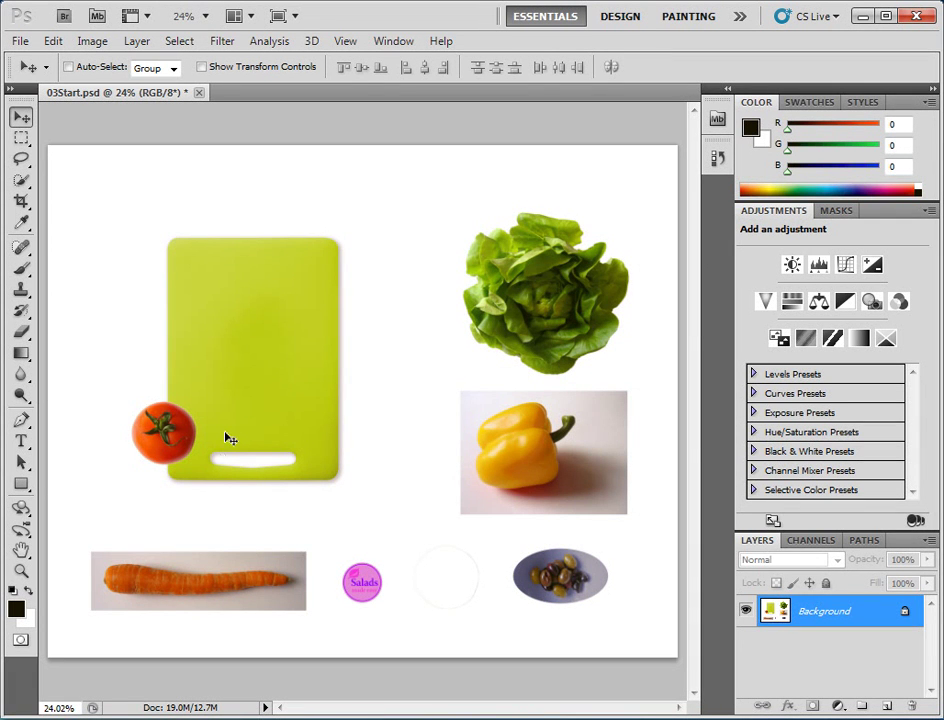
- Draw an elliptical marquee selection around the oval bowl of olives, starting at its upper-left edge
click(21, 571)
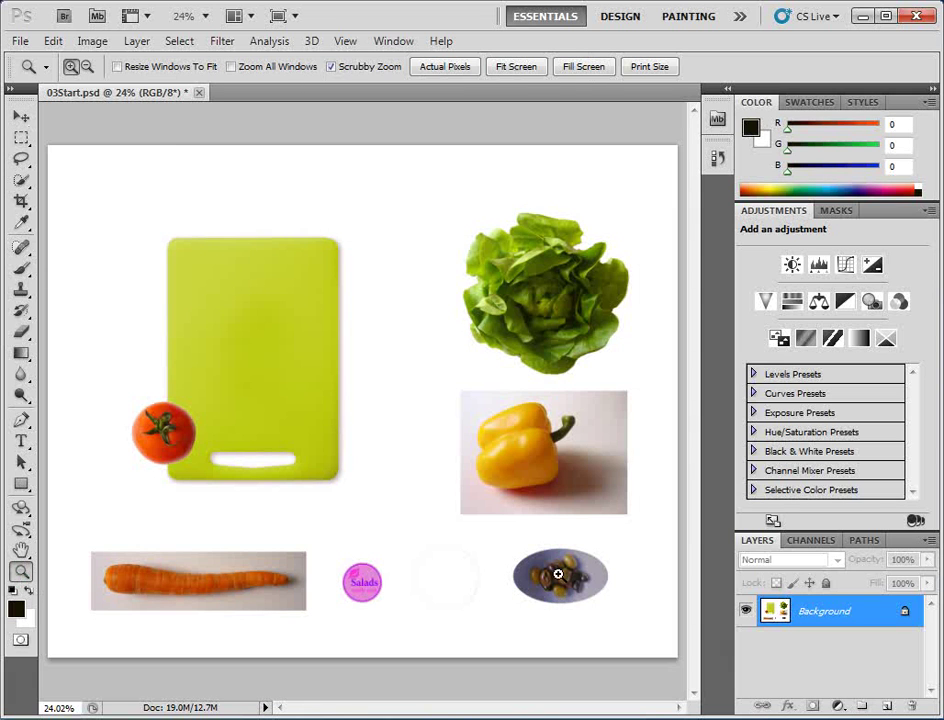
drag(592, 590, 650, 651)
drag(579, 707, 607, 714)
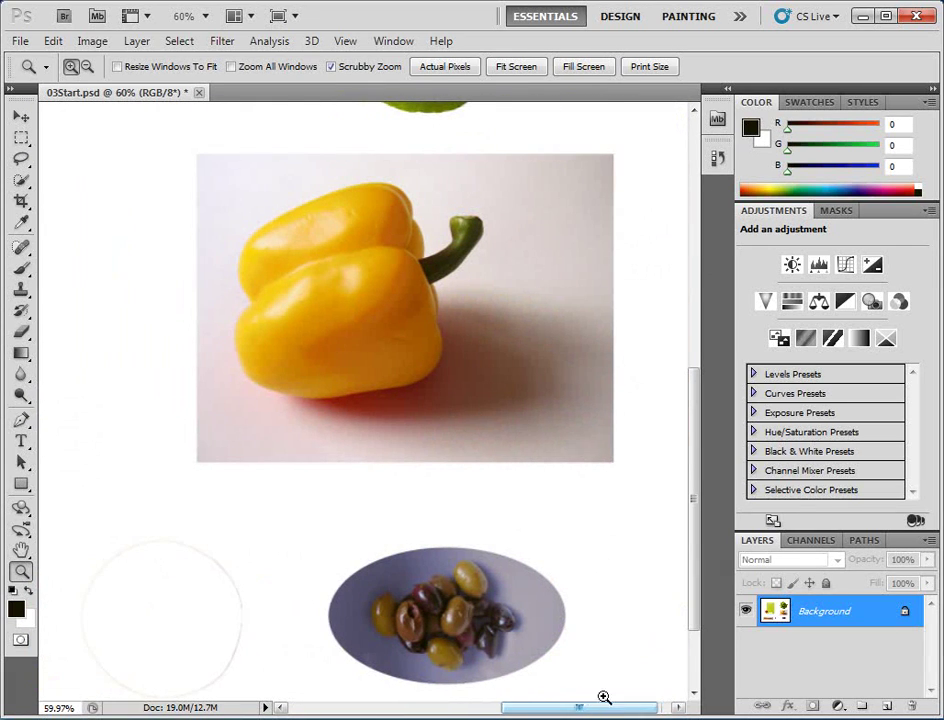
drag(697, 598, 702, 647)
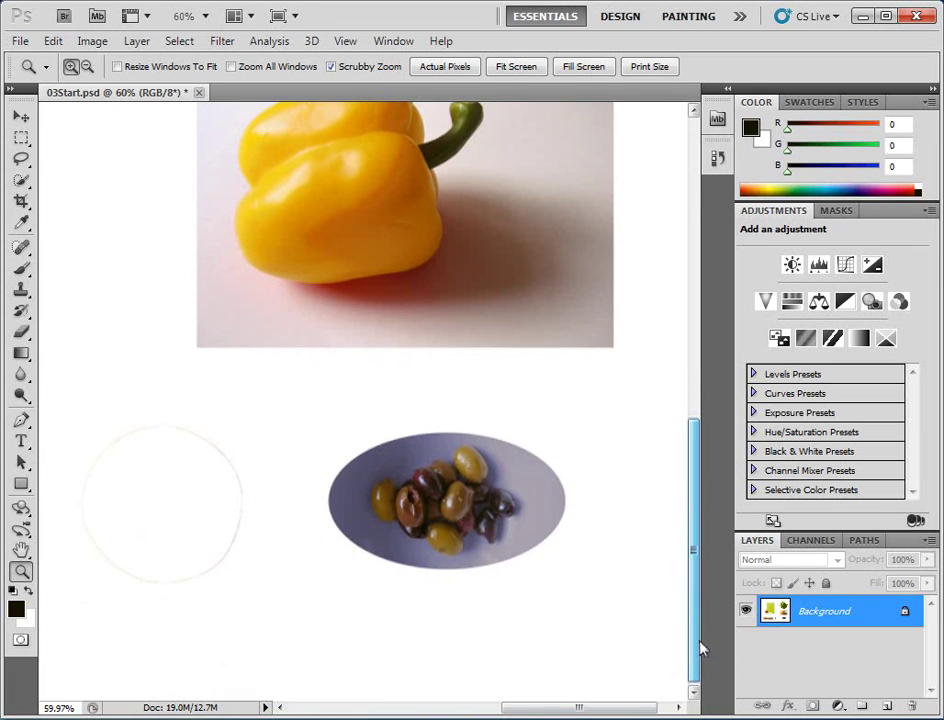
click(24, 142)
right_click(24, 144)
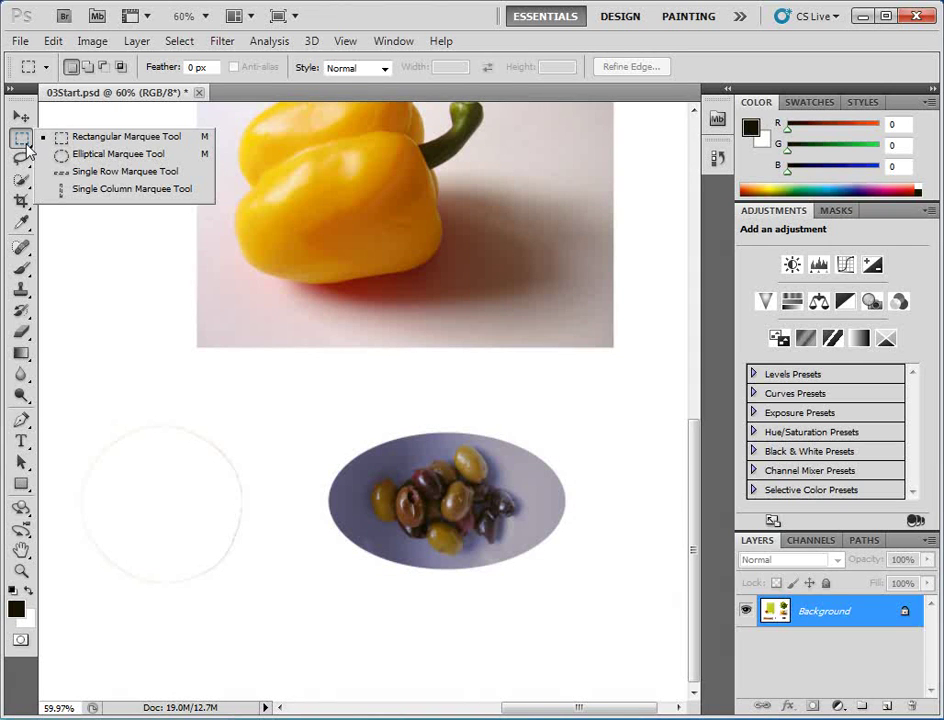
click(81, 155)
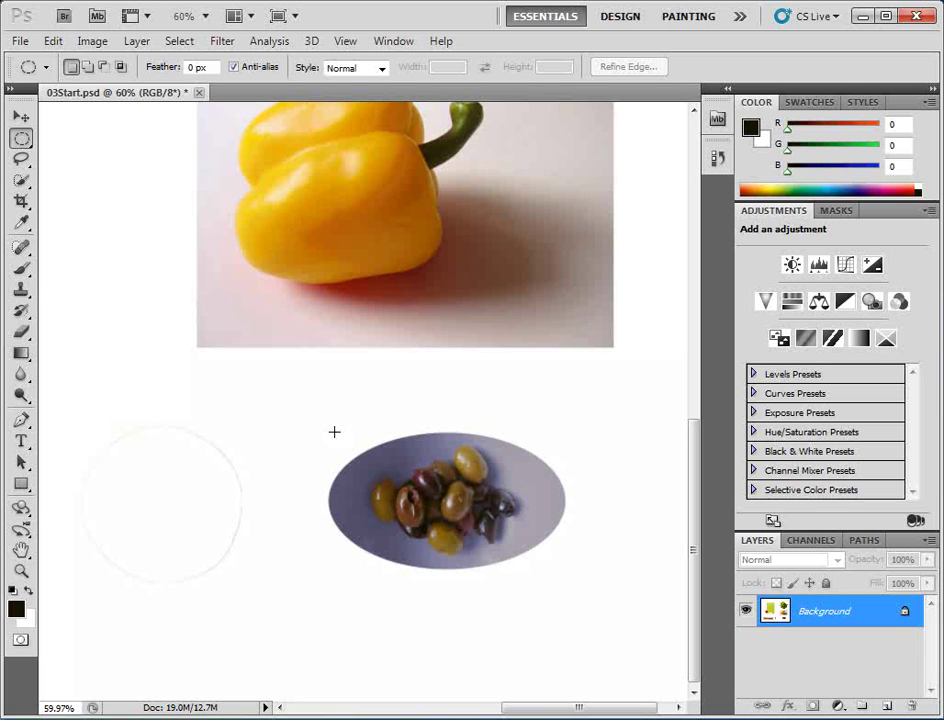
drag(333, 431, 563, 570)
drag(560, 557, 553, 549)
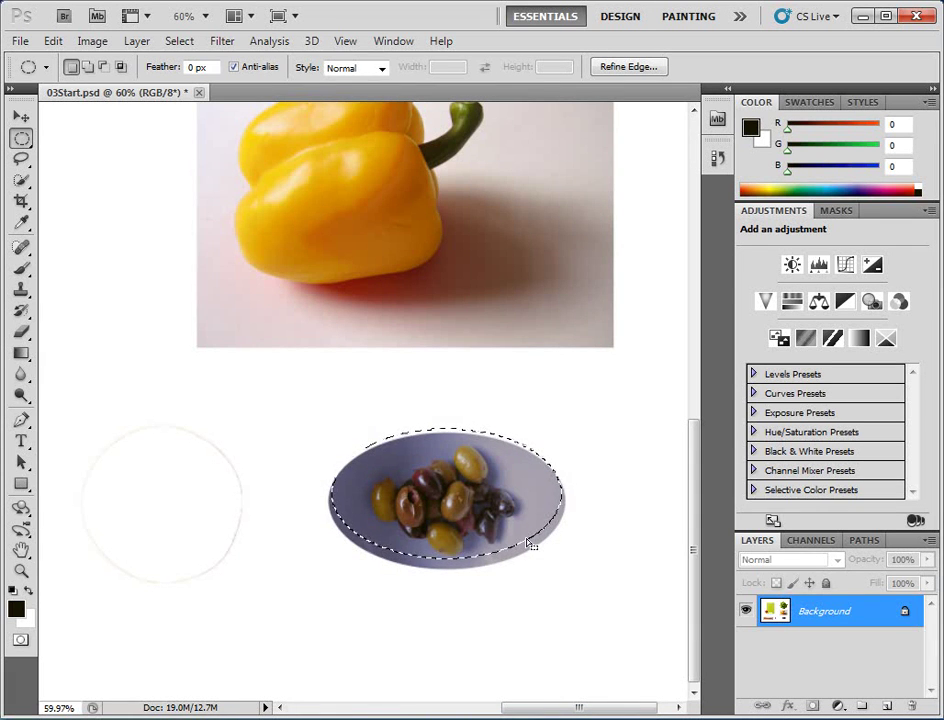
- Transform the elliptical selection to about 102% width and 104.96% height so its edges match the olive bowl's outline
click(180, 42)
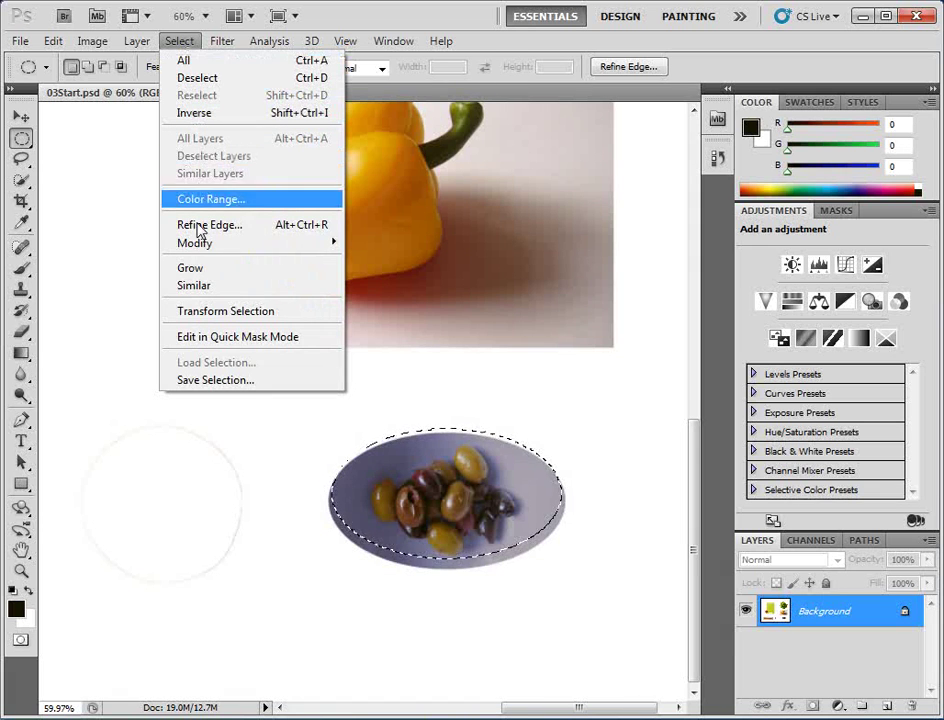
click(204, 315)
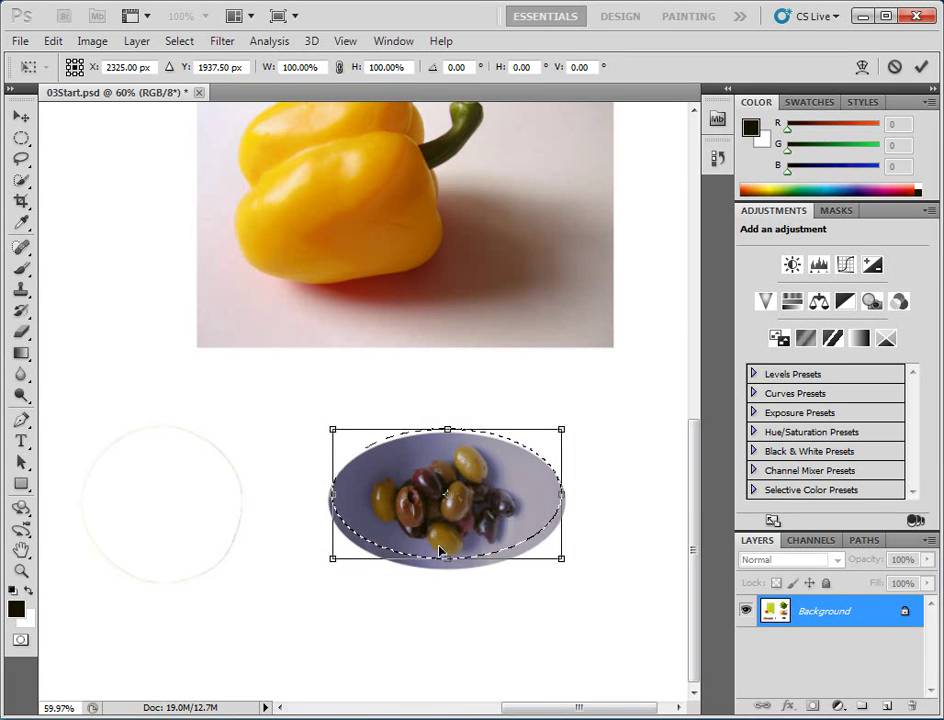
drag(448, 561, 449, 571)
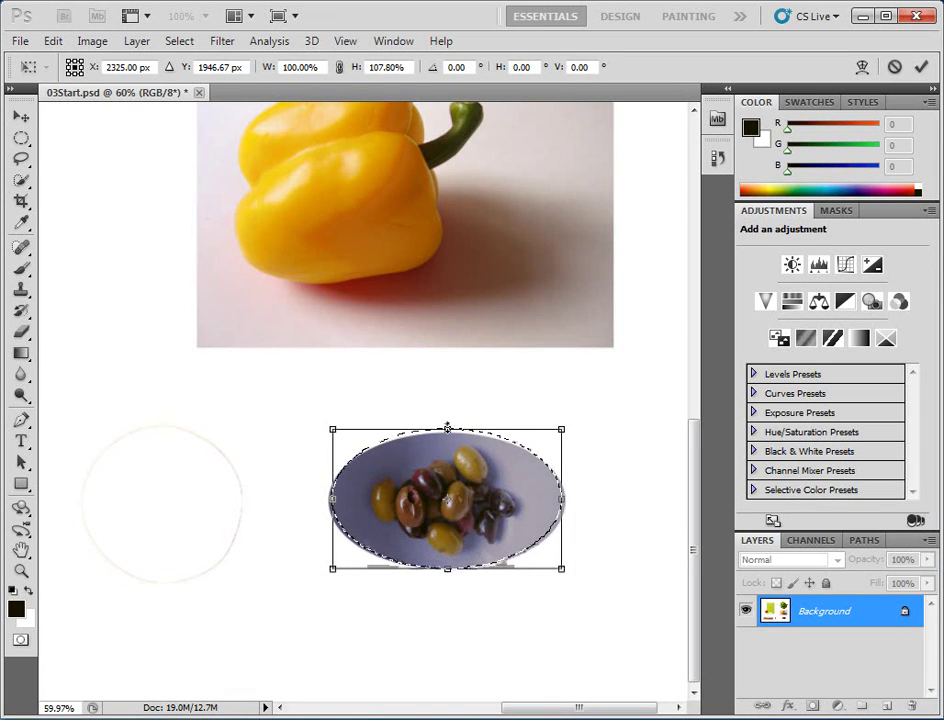
drag(447, 428, 448, 431)
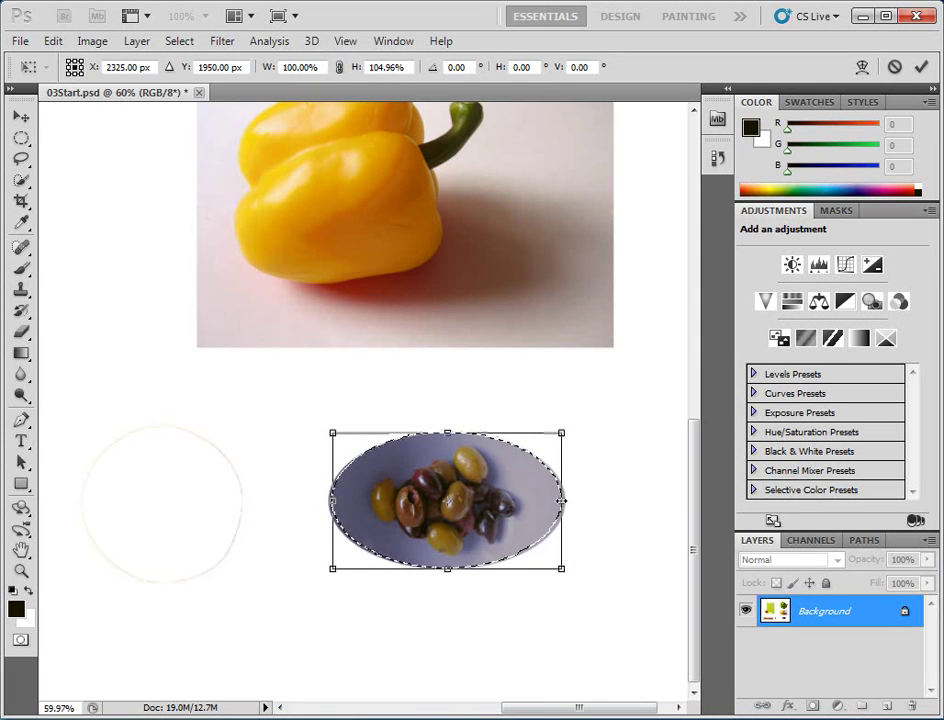
drag(564, 500, 564, 500)
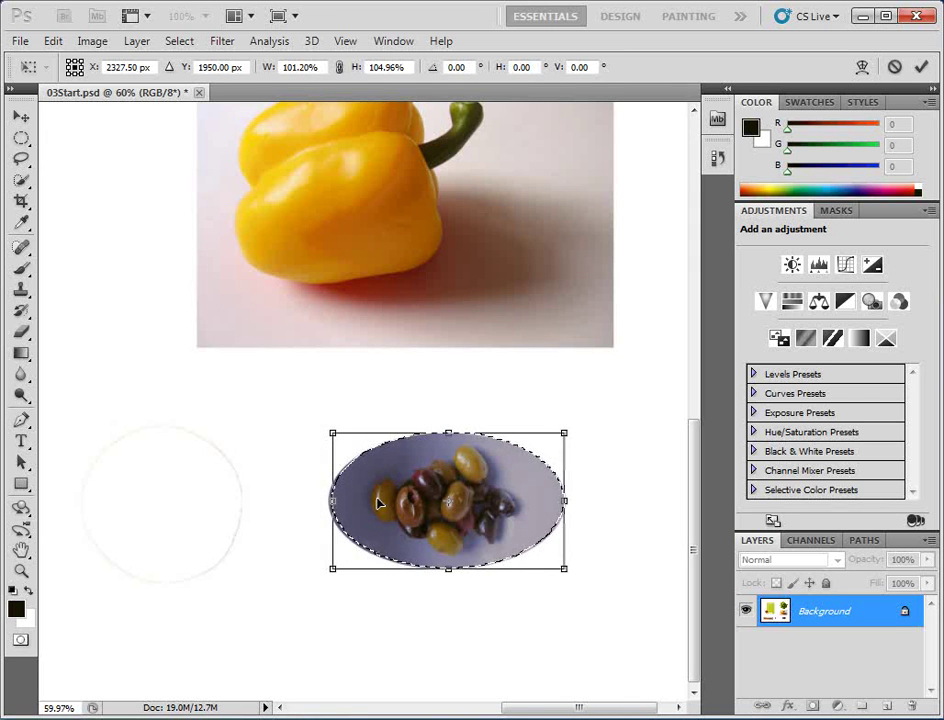
drag(334, 499, 332, 499)
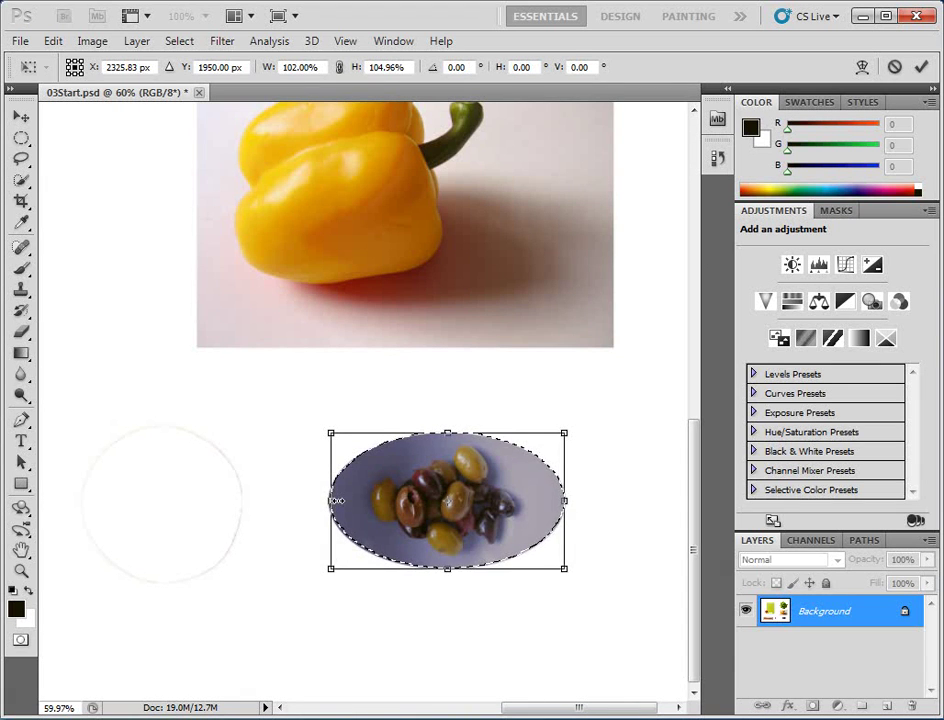
key(Return)
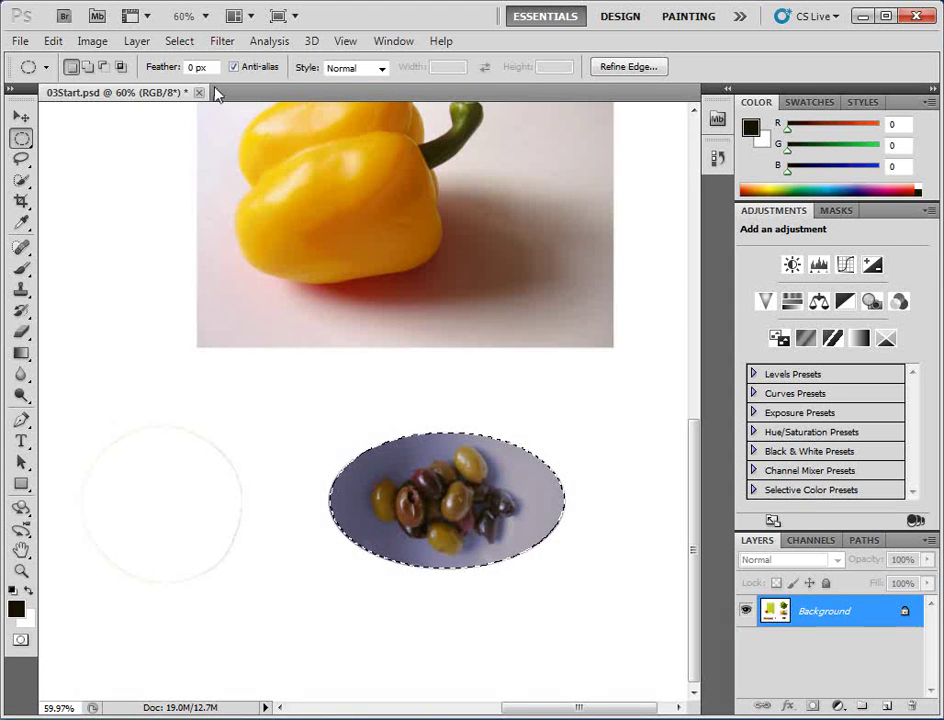
click(179, 41)
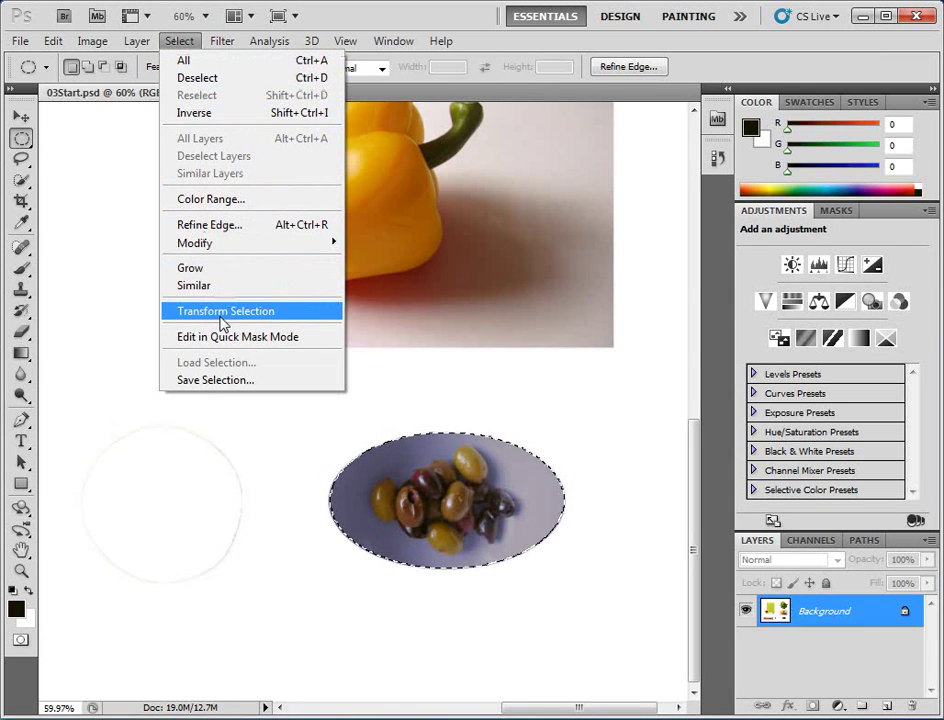
click(400, 39)
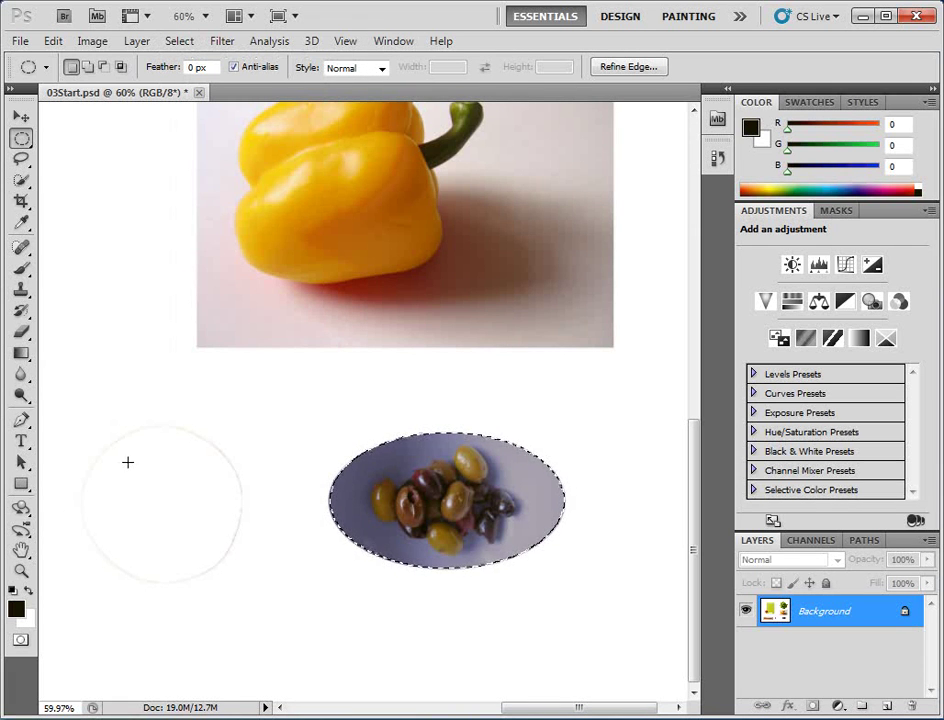
double_click(21, 573)
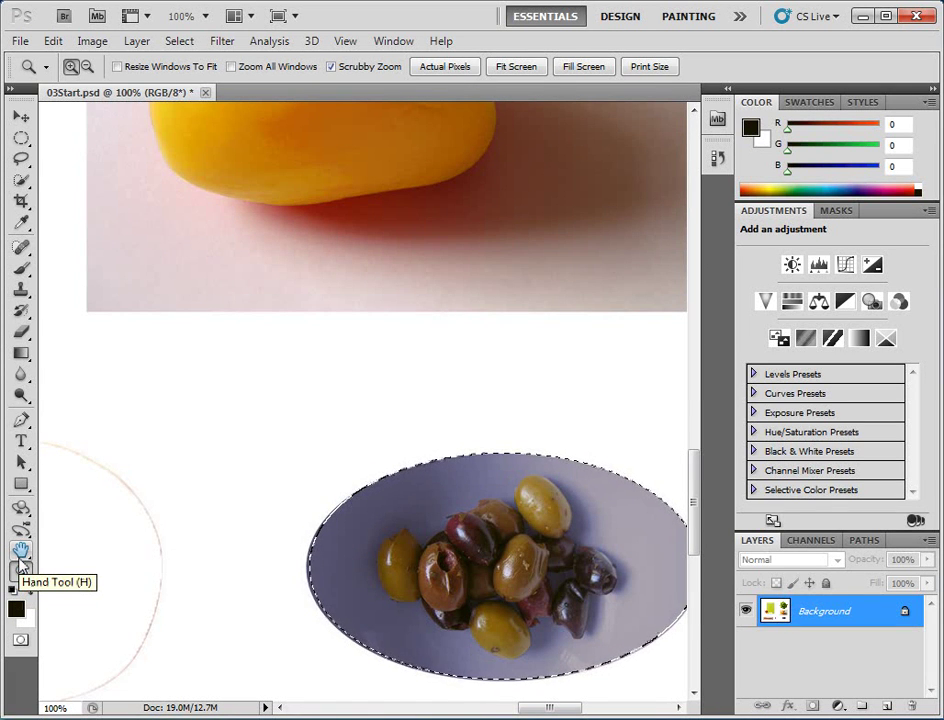
- Move the selected olive bowl onto the cutting board's right edge, opposite the tomato
double_click(20, 556)
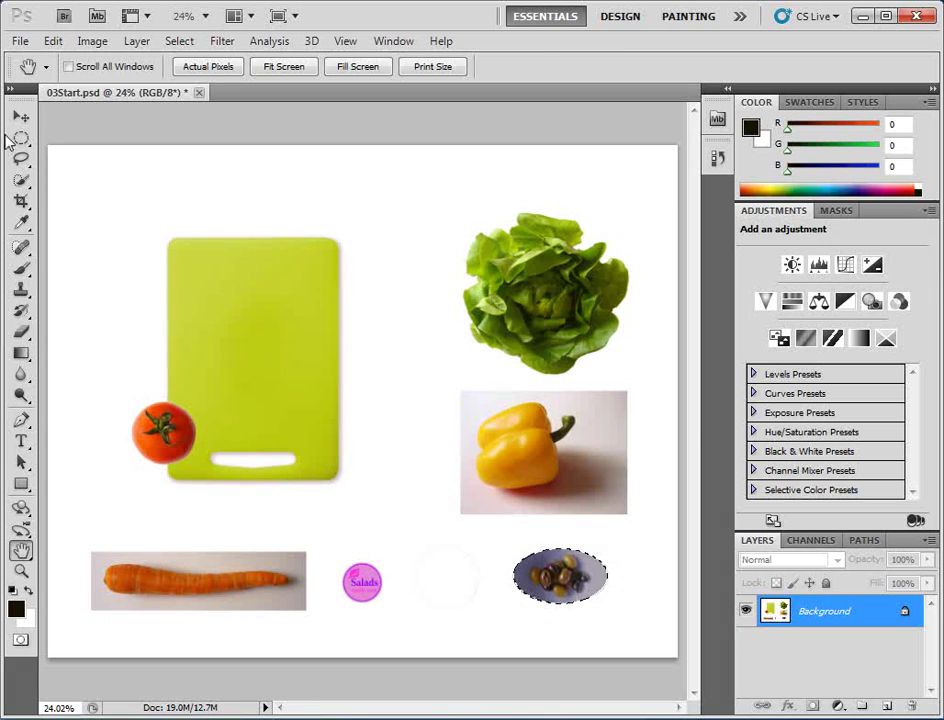
key(v)
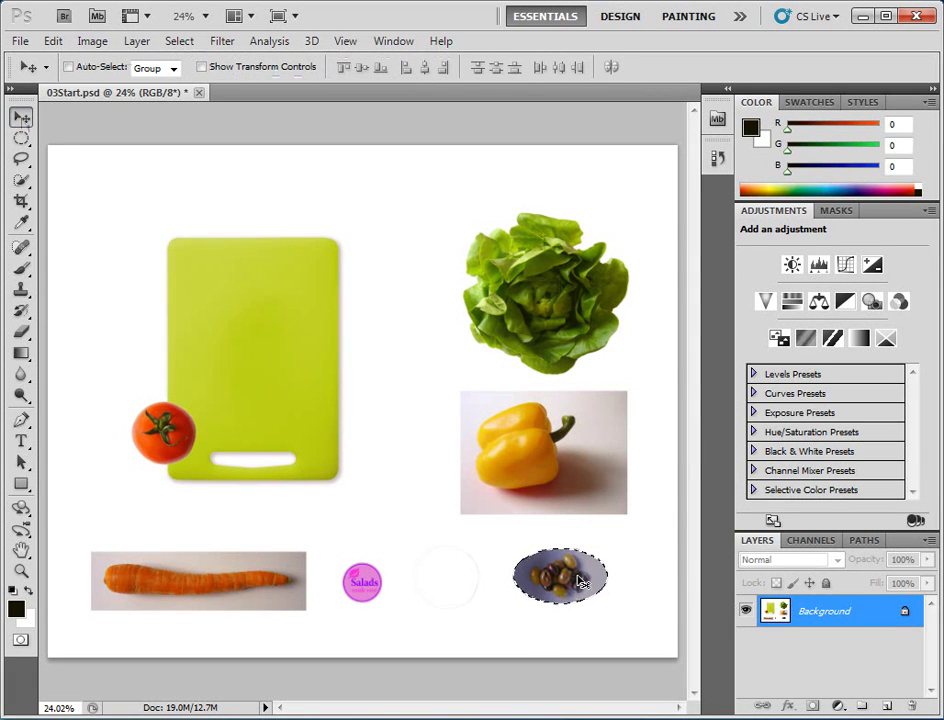
drag(574, 586, 354, 436)
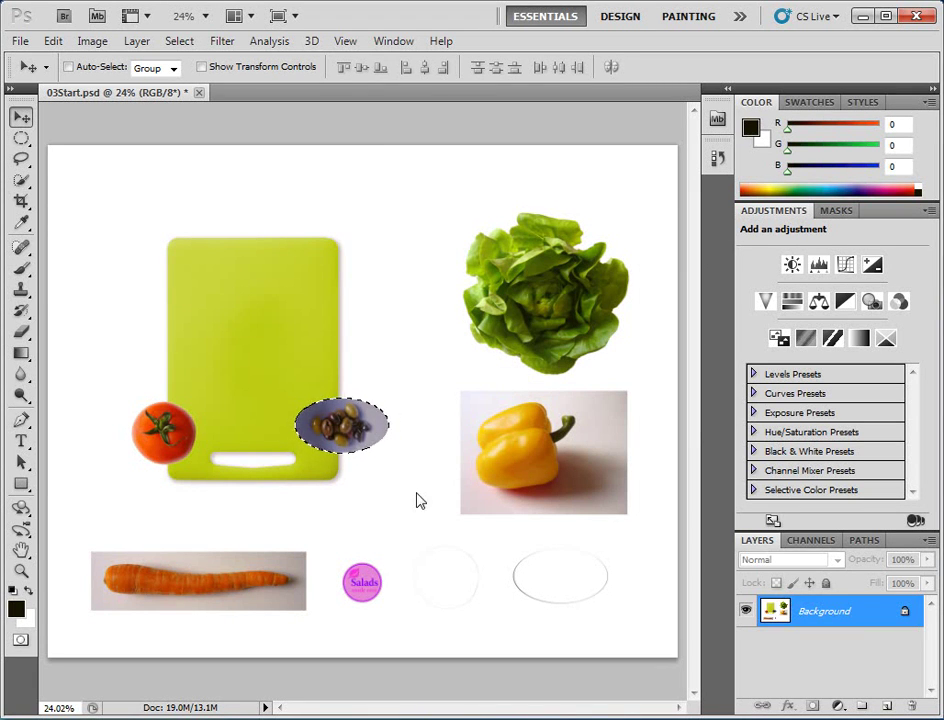
- Nudge the olive bowl slightly upward along the cutting board's right edge and deselect it
key(shift+Up)
key(shift+Up)
key(shift+Up)
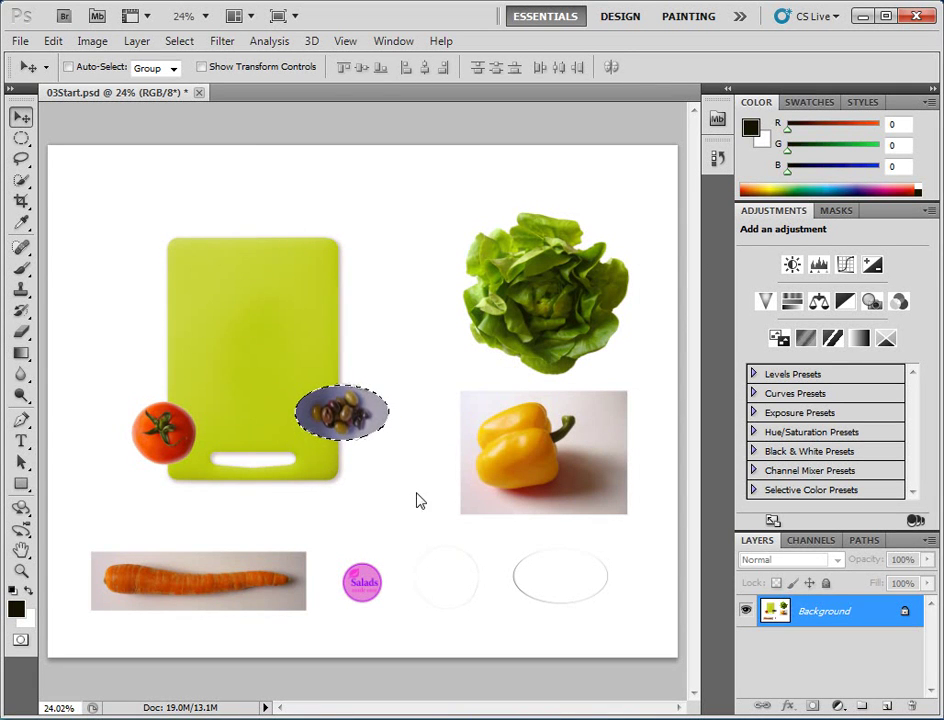
key(shift+Down)
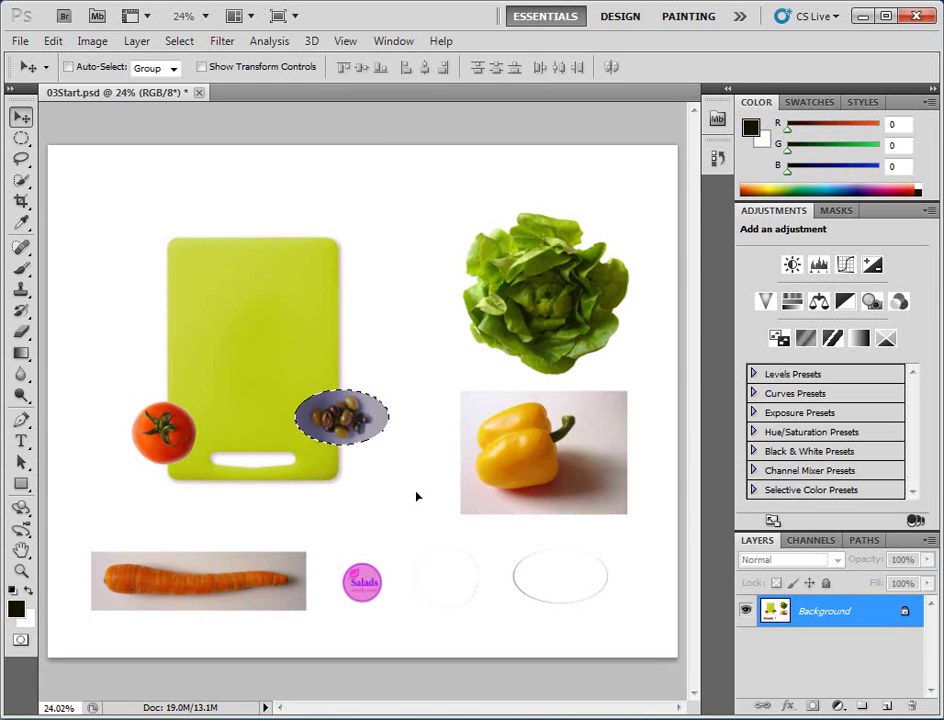
key(ctrl+d)
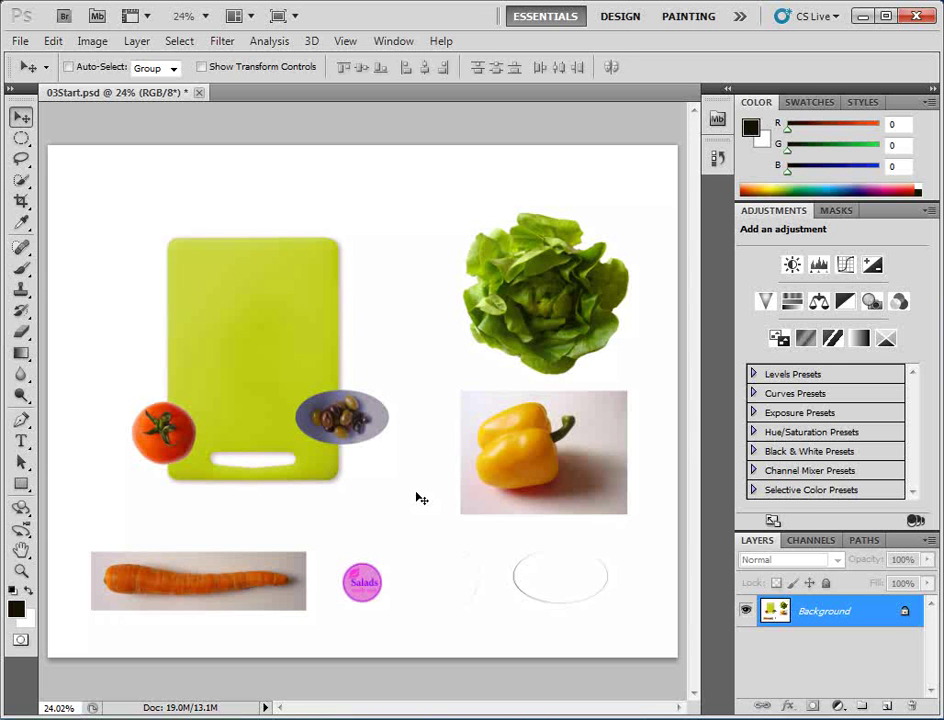
- Draw a circular marquee selection around the Salads logo, redrawing it until it closely follows the logo's outline
click(22, 572)
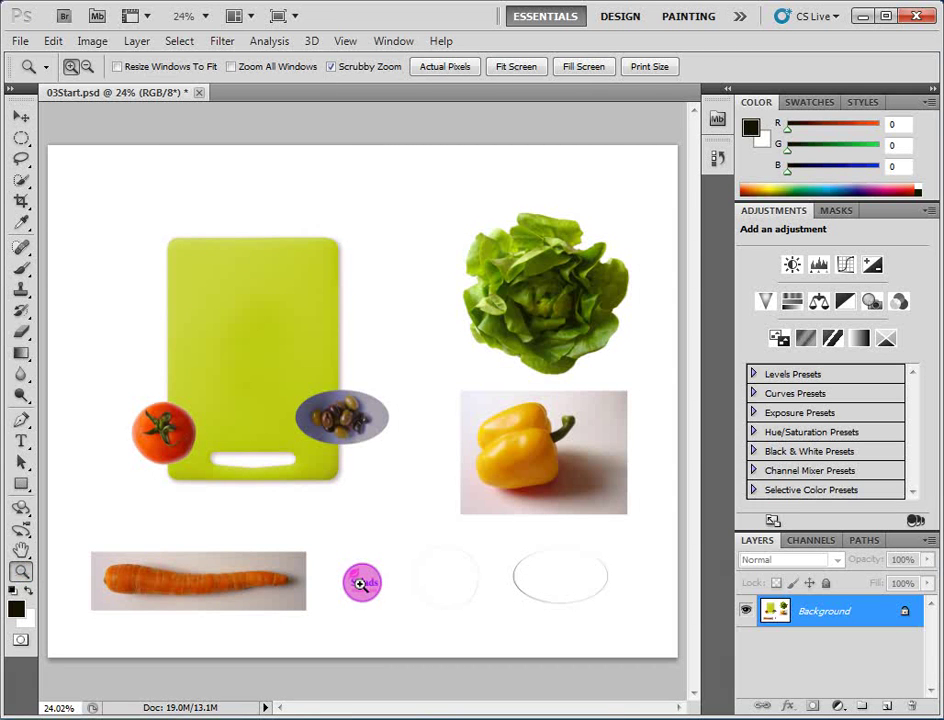
drag(361, 583, 508, 708)
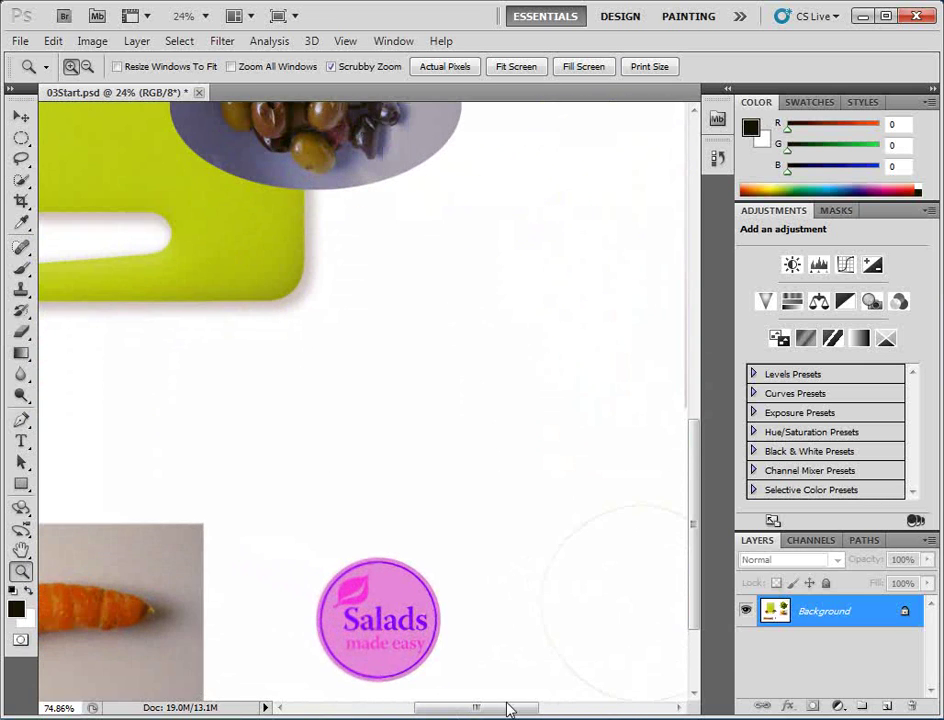
drag(695, 607, 697, 664)
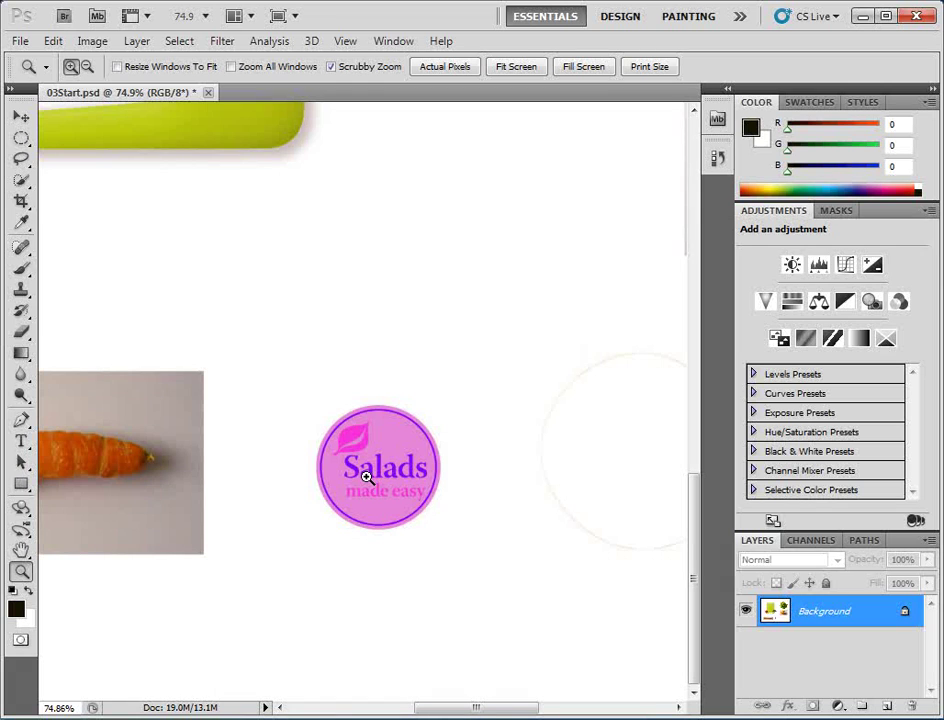
click(20, 140)
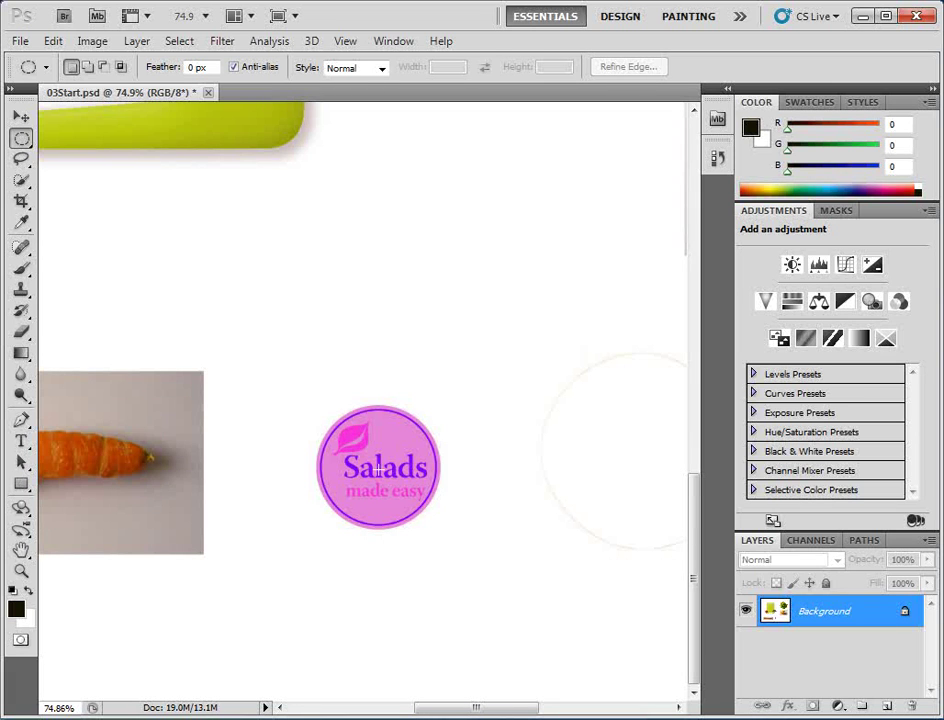
key(alt)
drag(379, 464, 436, 527)
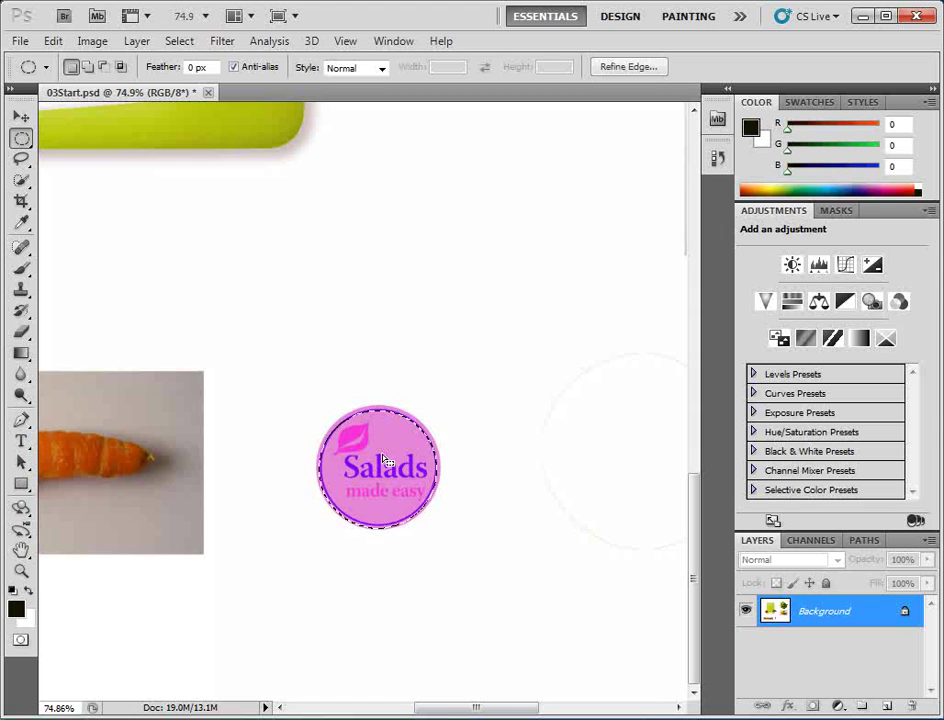
drag(323, 404, 470, 503)
click(318, 393)
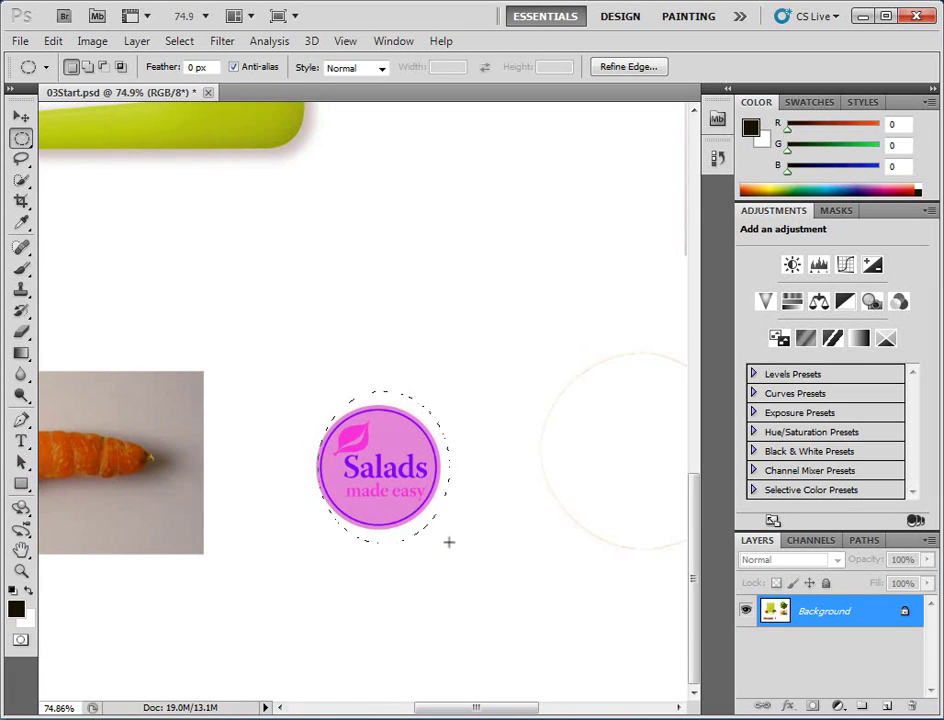
click(382, 467)
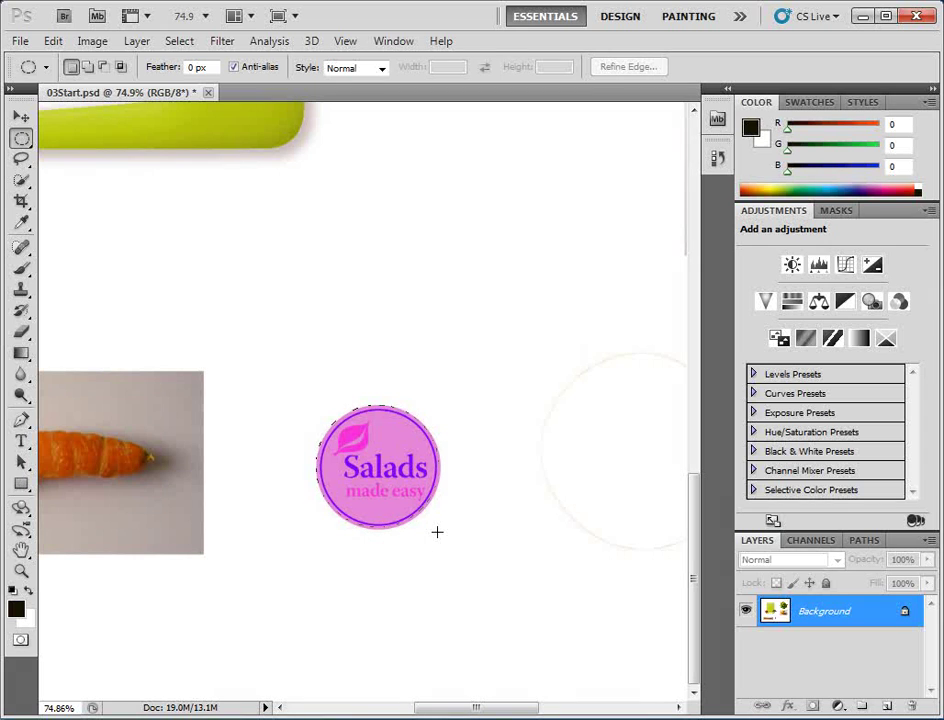
drag(437, 532, 437, 531)
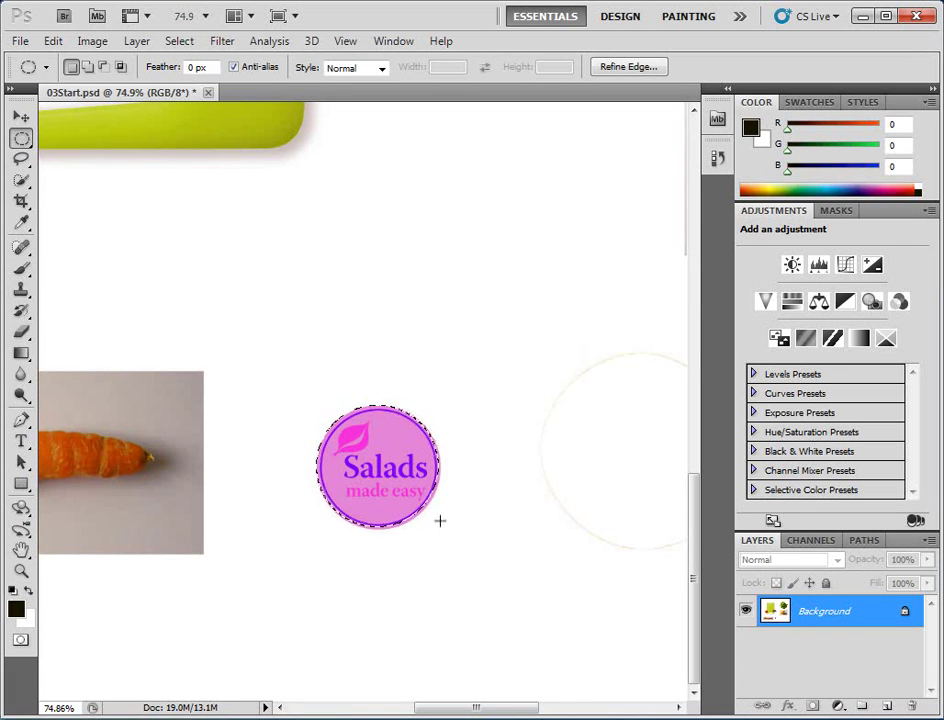
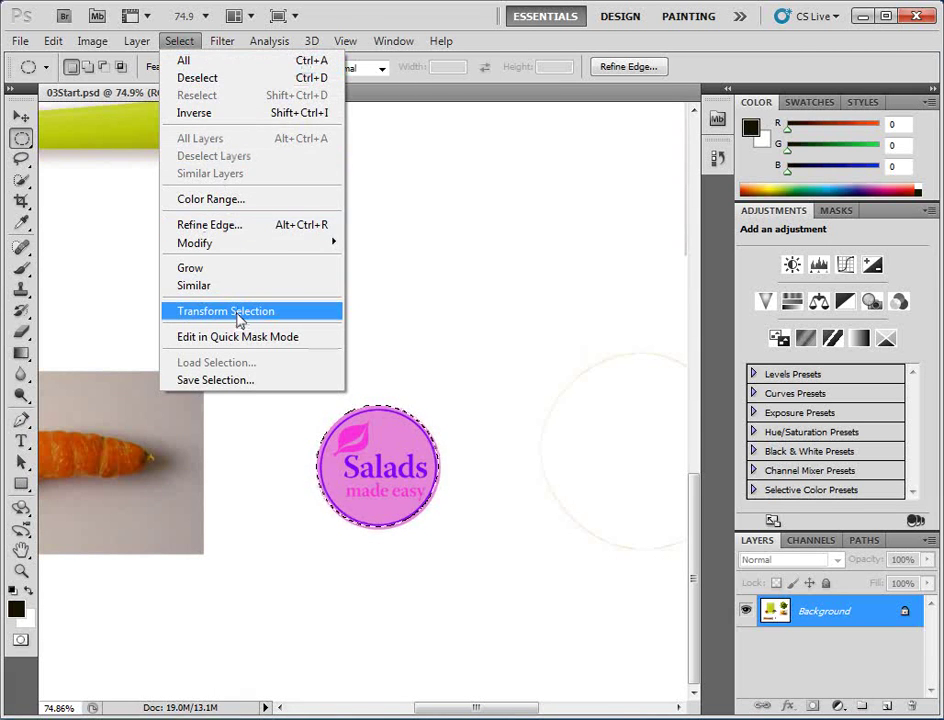
- Scale the circular selection to 102.64% in width and height so it encloses the whole Salads logo
click(238, 311)
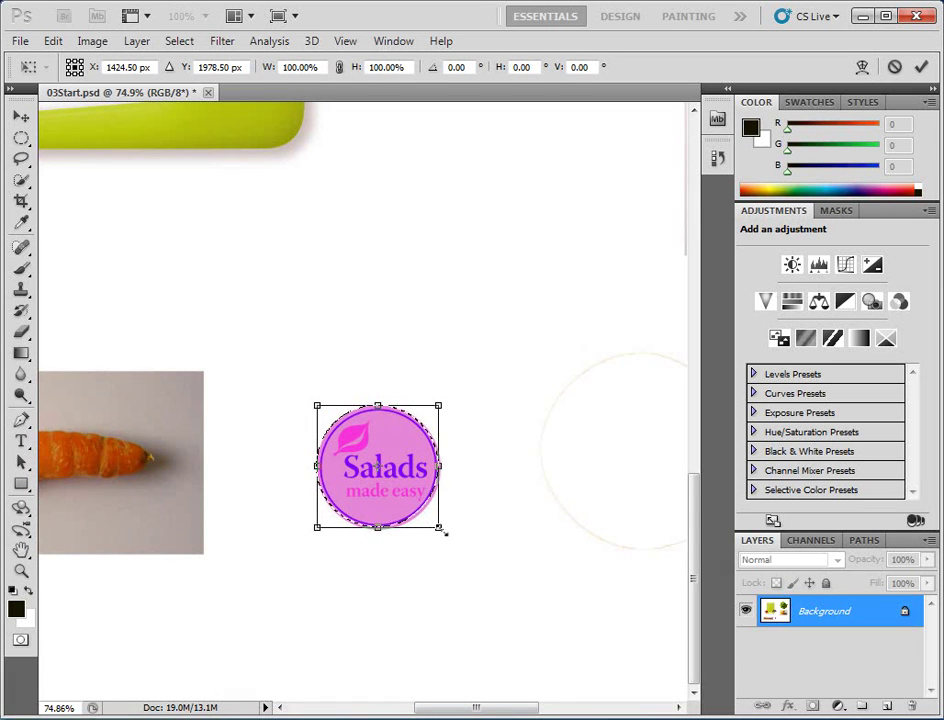
drag(446, 535, 448, 536)
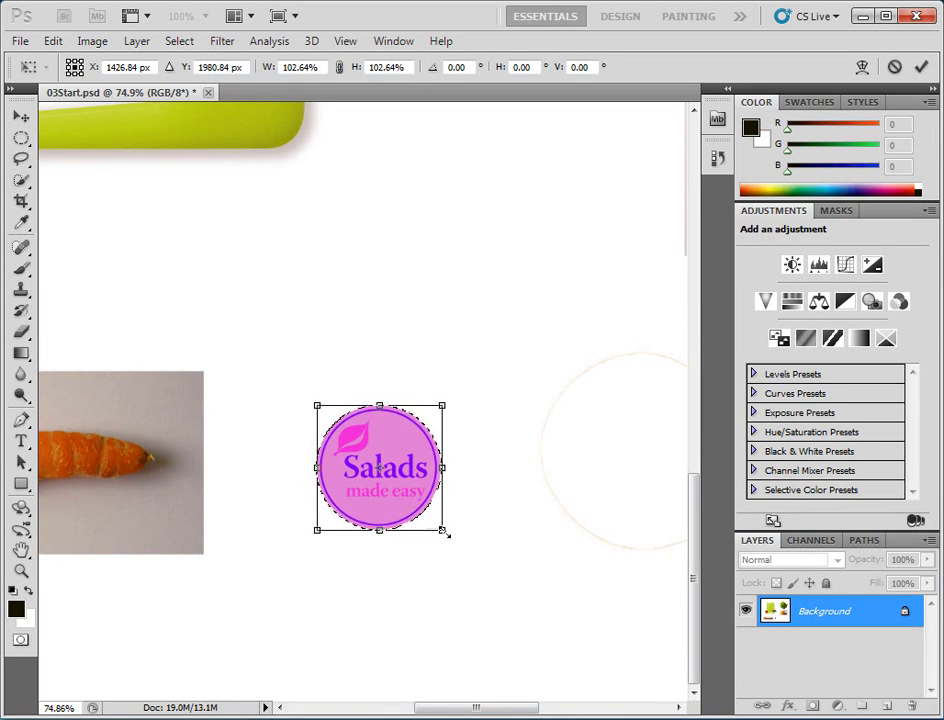
key(Return)
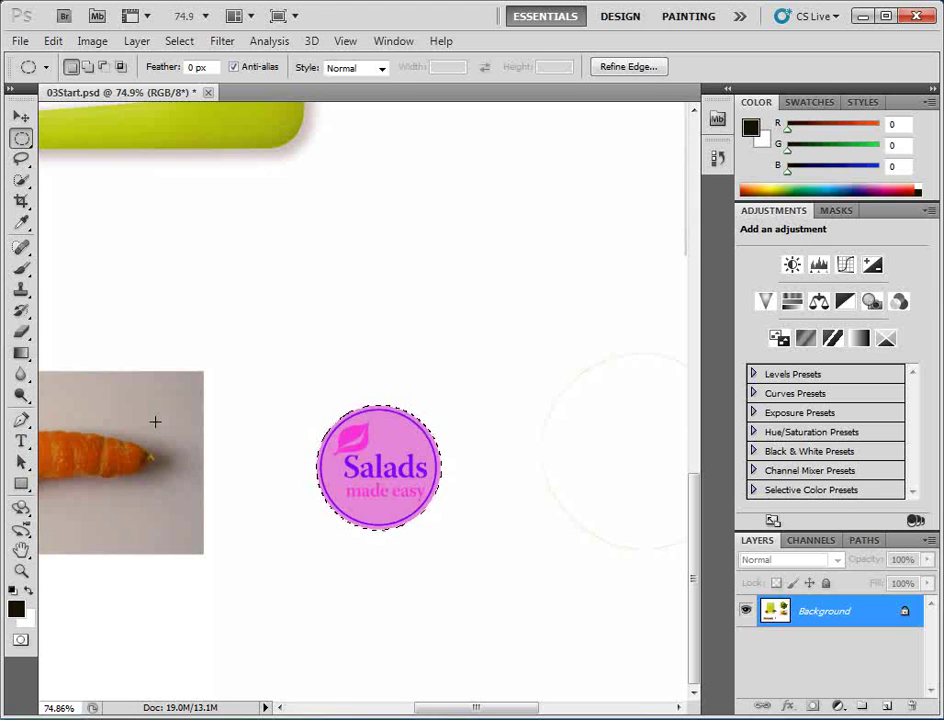
click(22, 550)
double_click(22, 552)
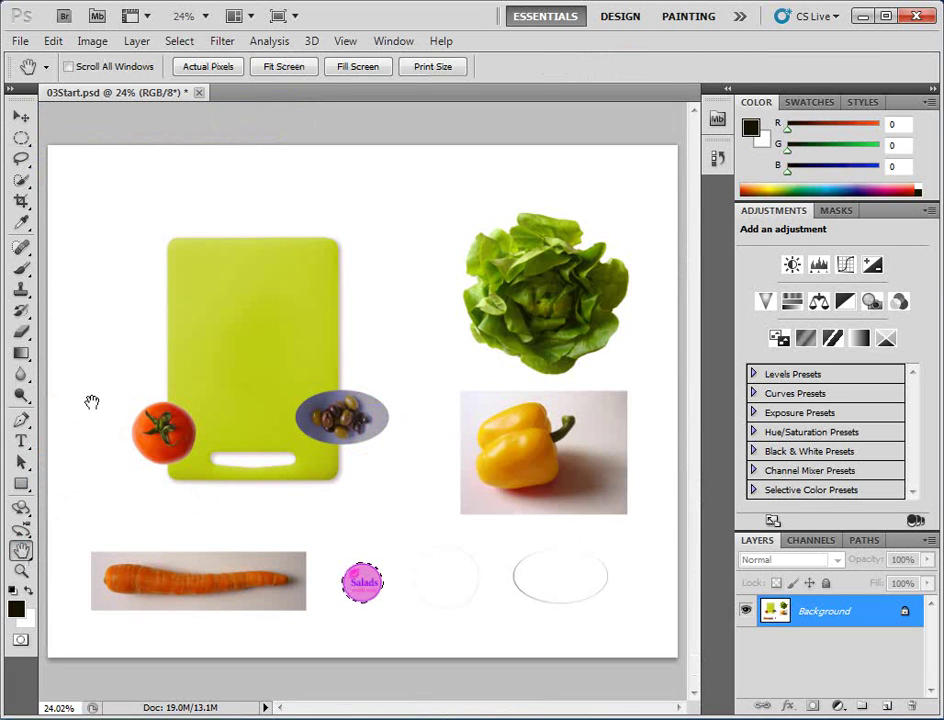
- Move the selected Salads logo just above the cutting board's upper edge, right of centre, and invert its colors
click(21, 117)
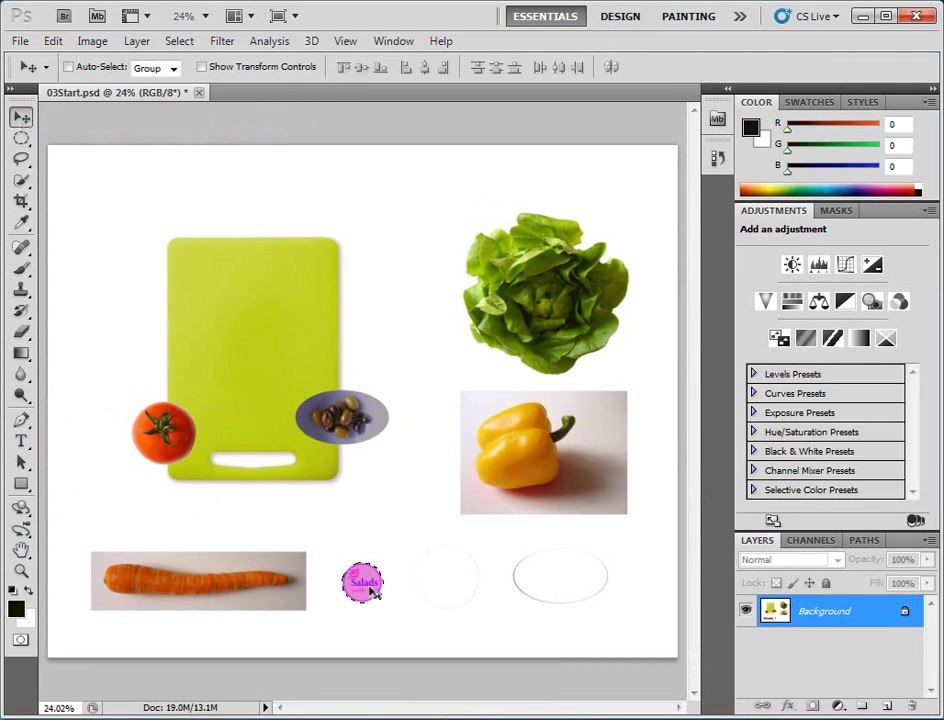
drag(372, 584, 310, 211)
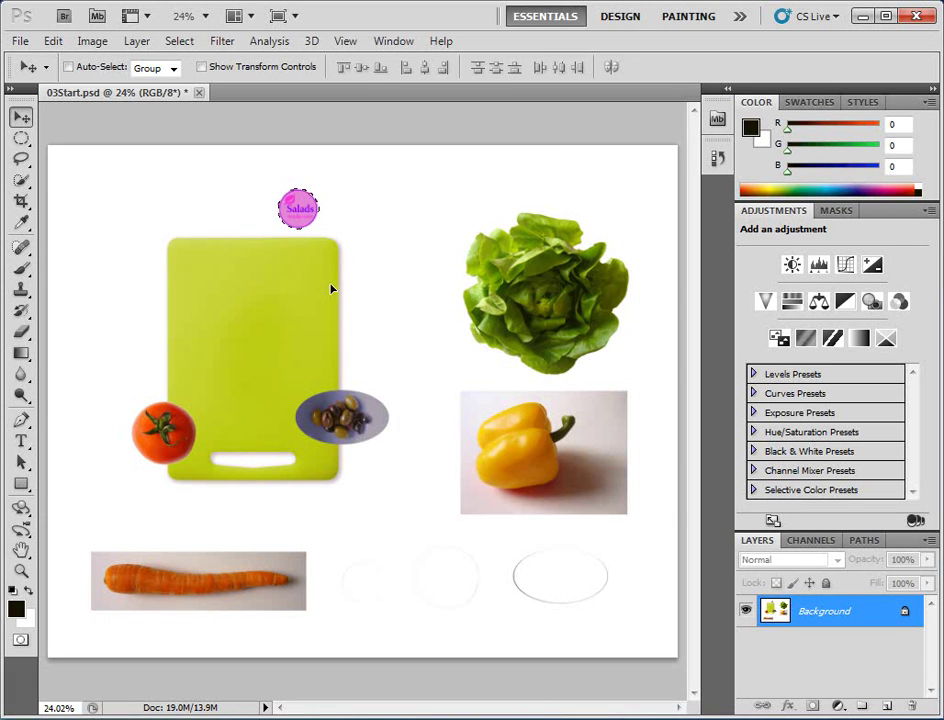
click(91, 44)
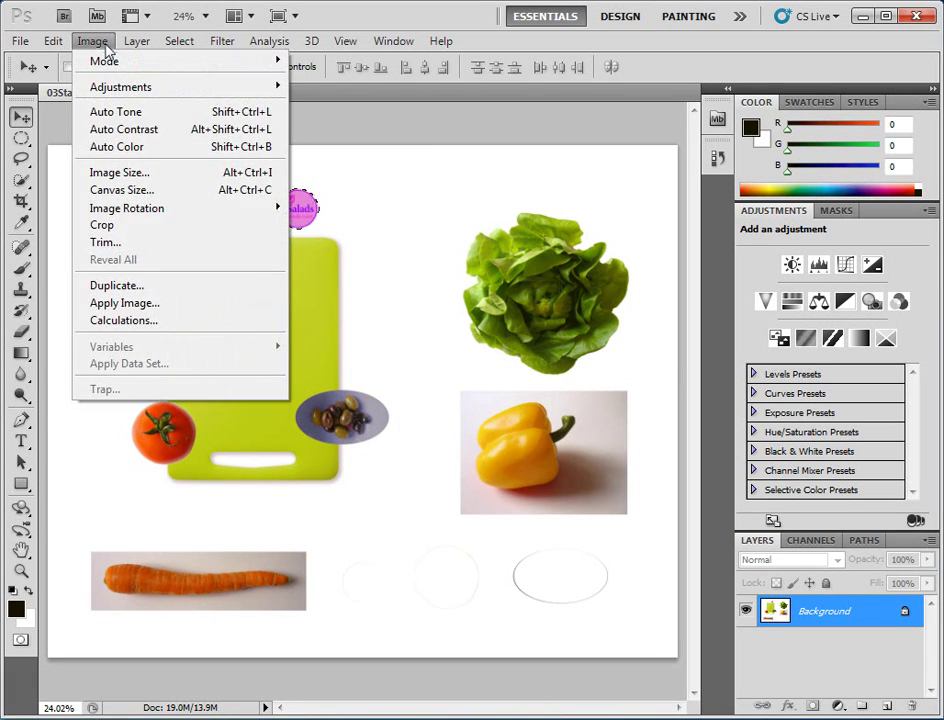
mouse_move(120, 87)
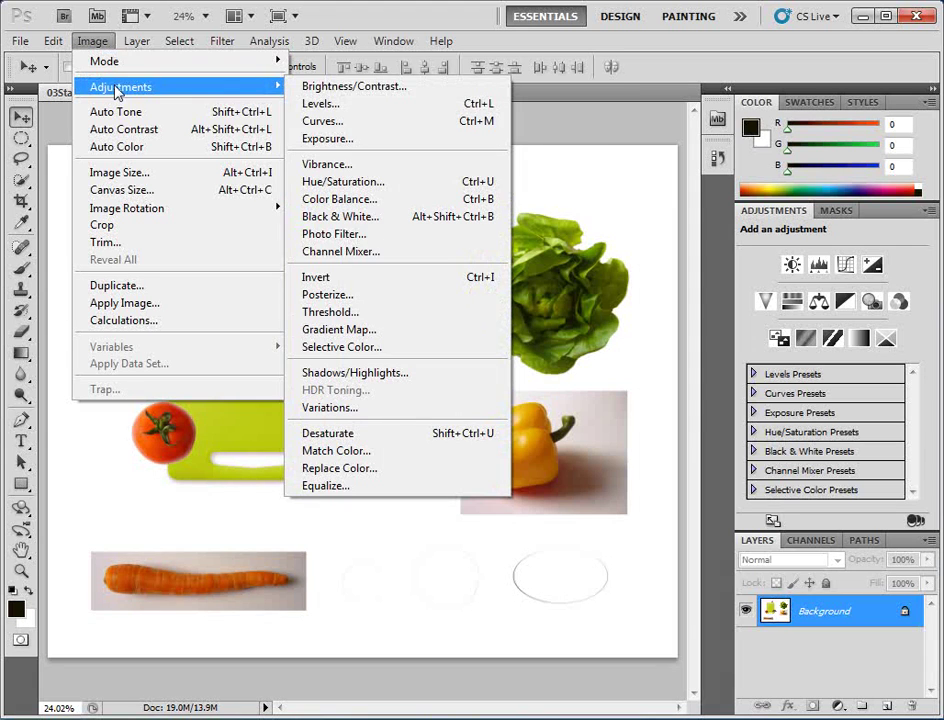
click(360, 287)
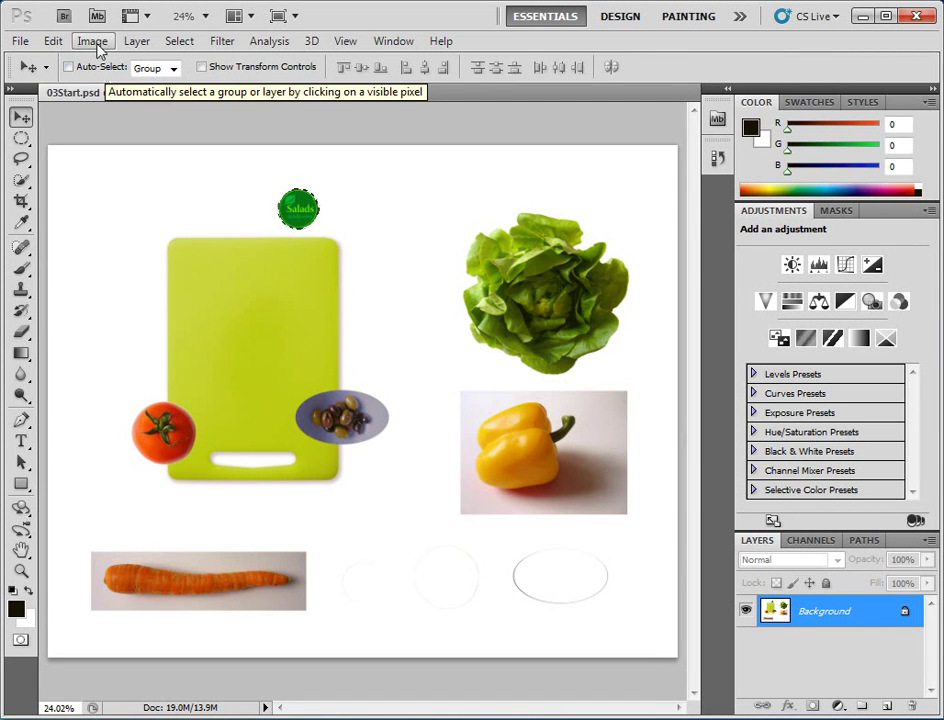
- Scale the selected green Salads logo proportionally to 152.58% with Free Transform, keeping its lower-right corner in place
click(54, 42)
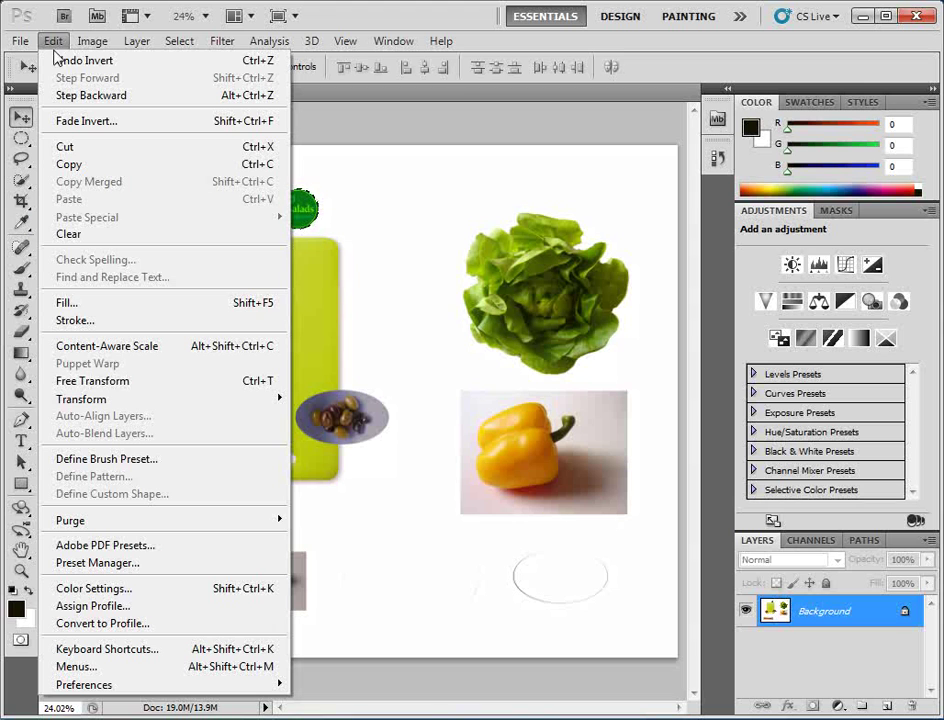
click(110, 383)
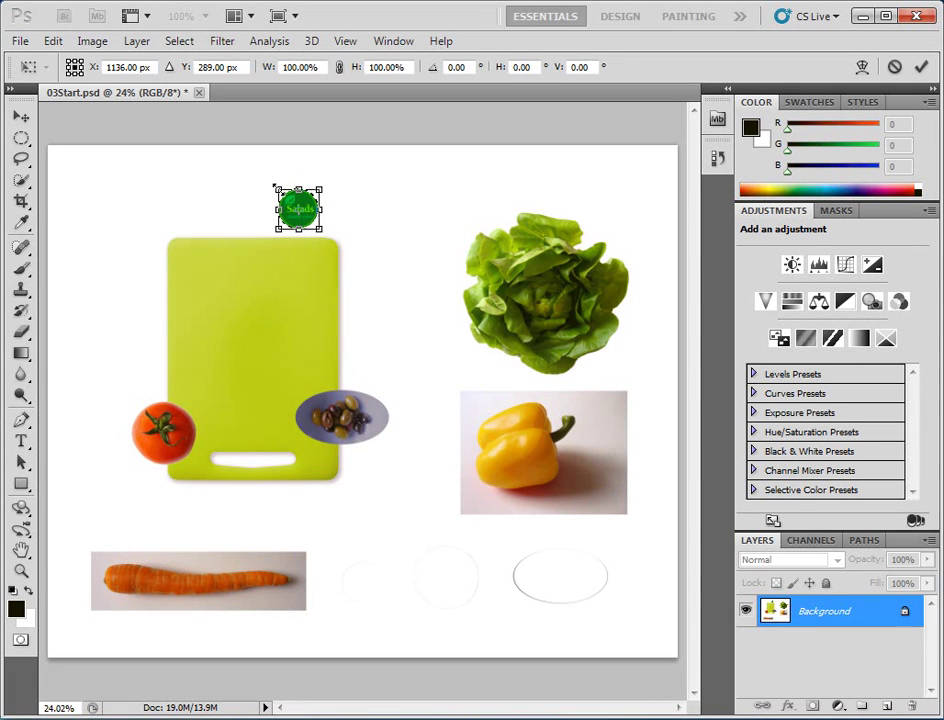
drag(275, 186, 256, 170)
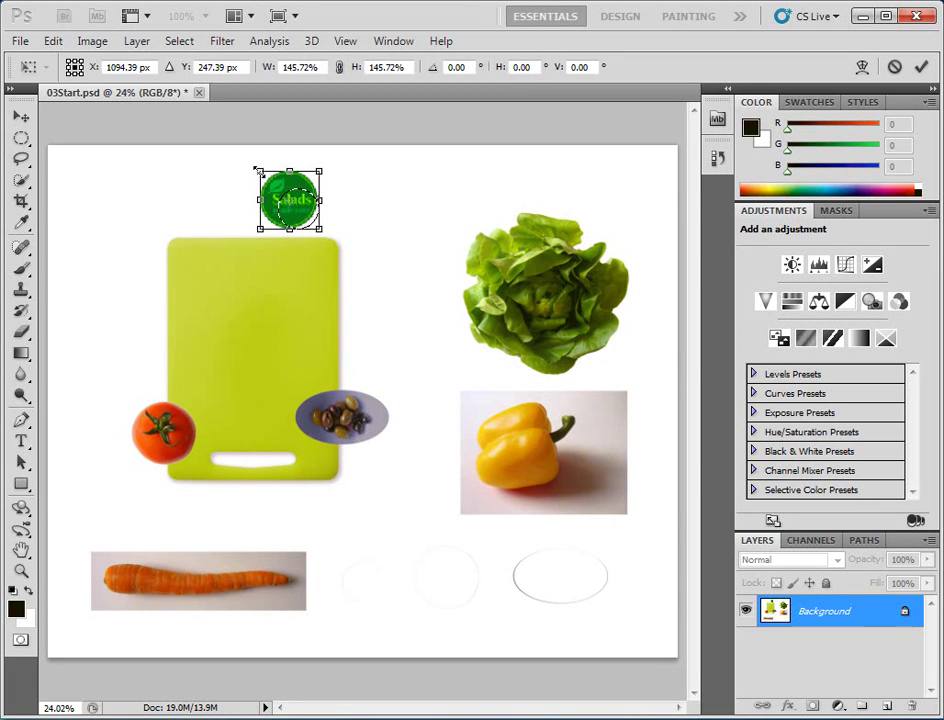
drag(257, 170, 255, 167)
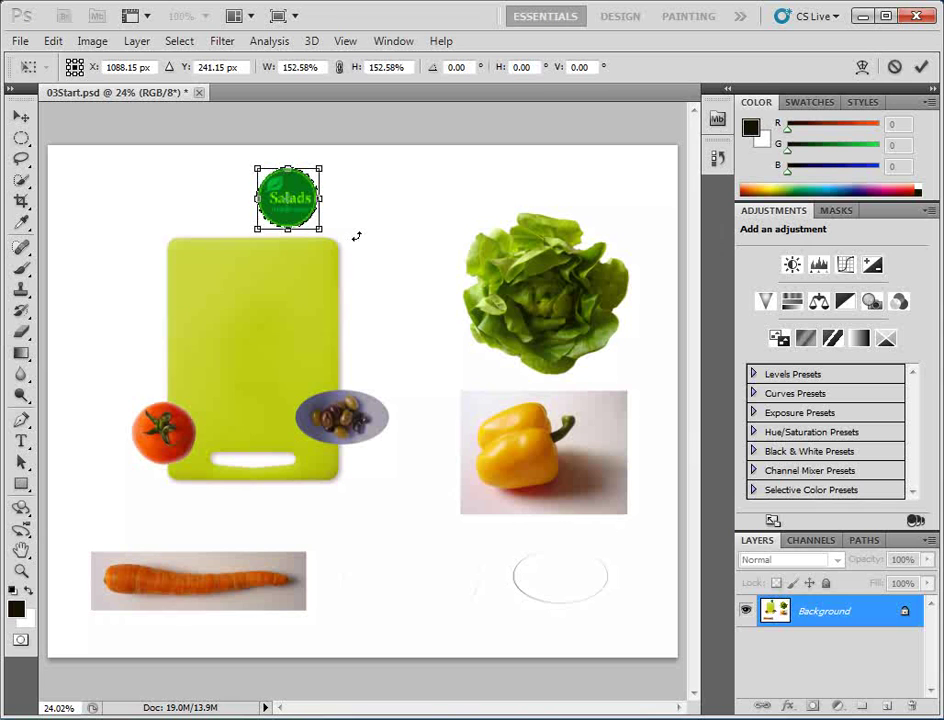
key(Return)
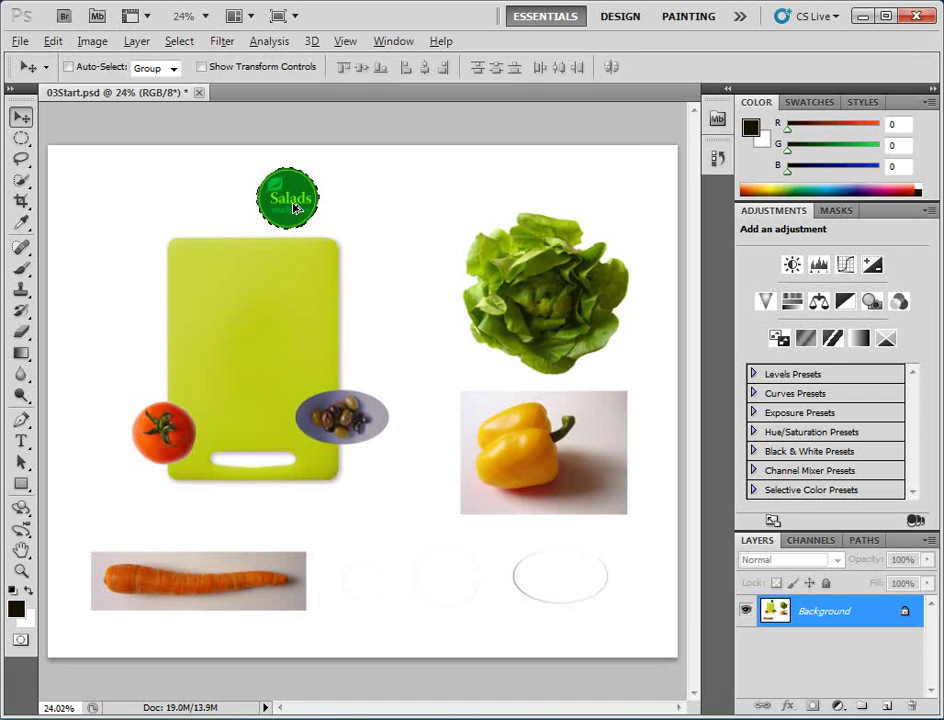
- Duplicate the Salads logo diagonally down to the right, overlapping the original, and scale the copy proportionally to 79.80%
drag(295, 207, 317, 226)
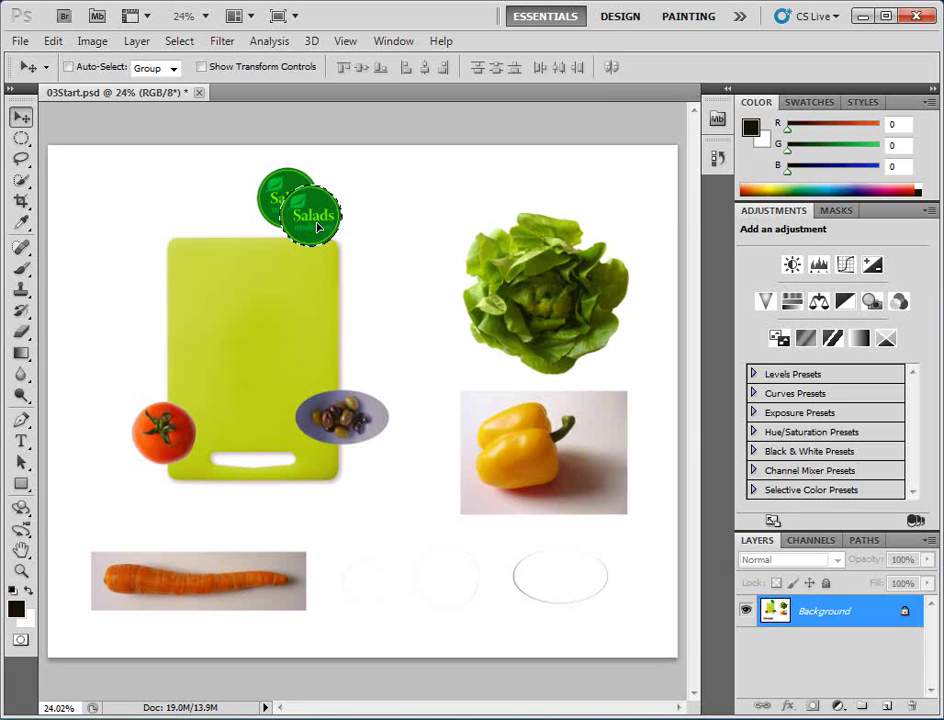
click(53, 40)
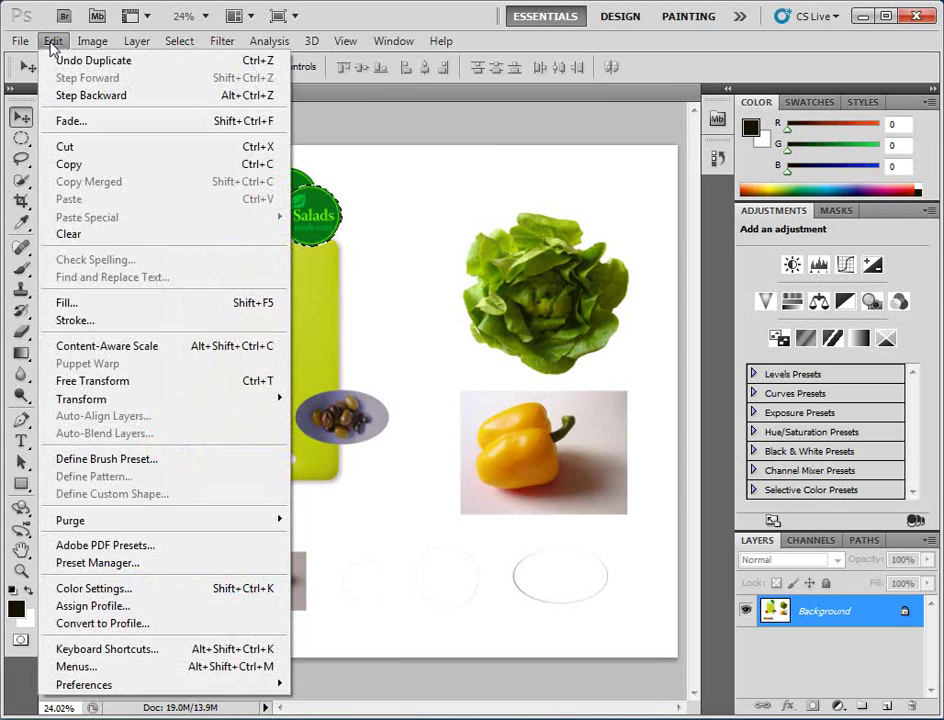
click(120, 383)
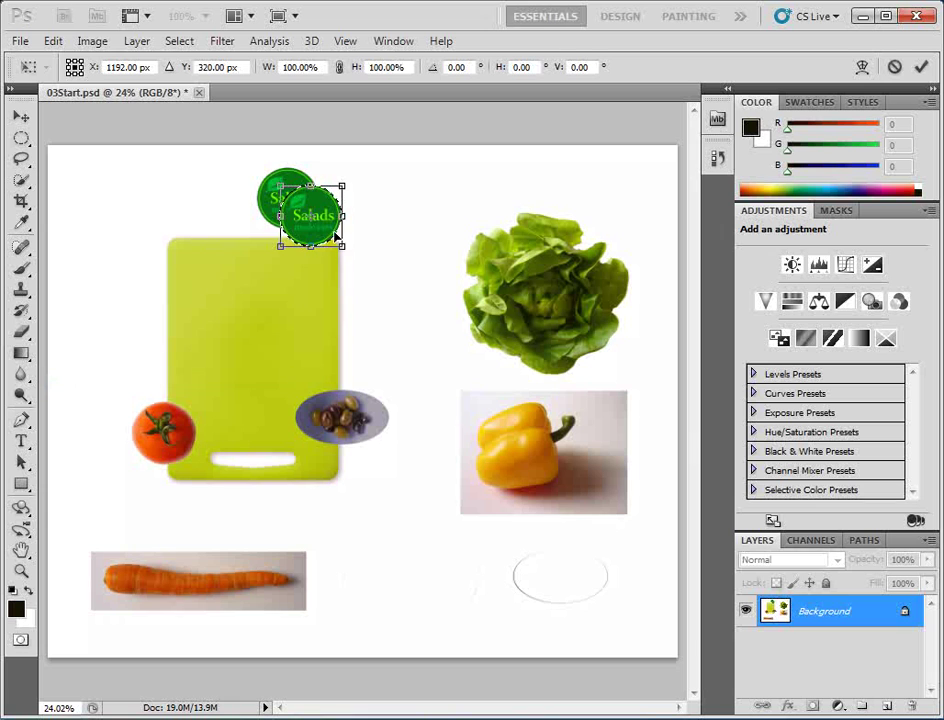
drag(344, 186, 336, 201)
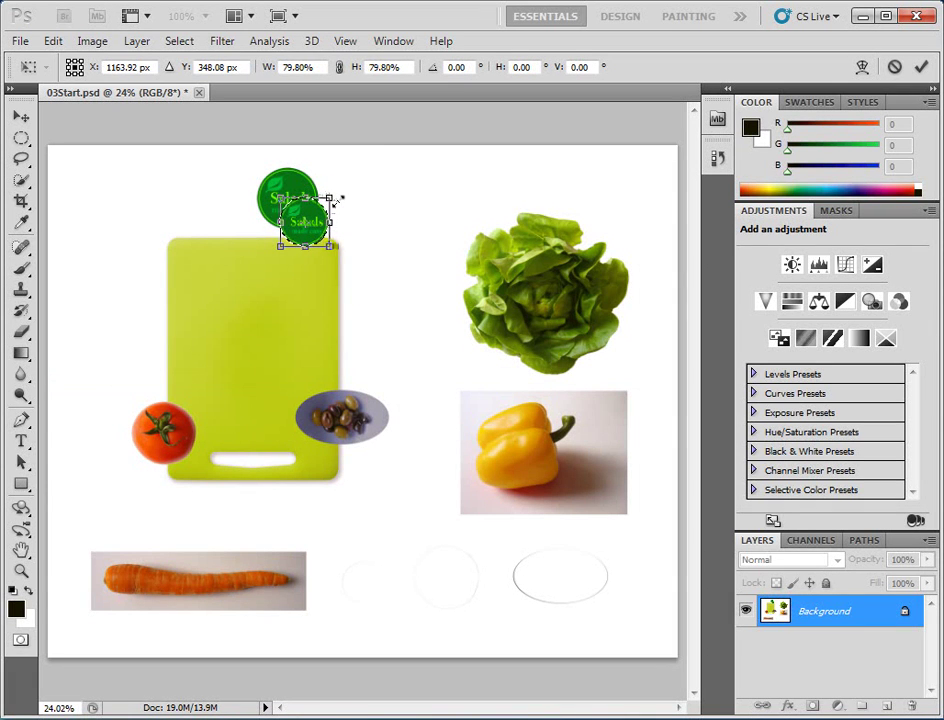
key(Return)
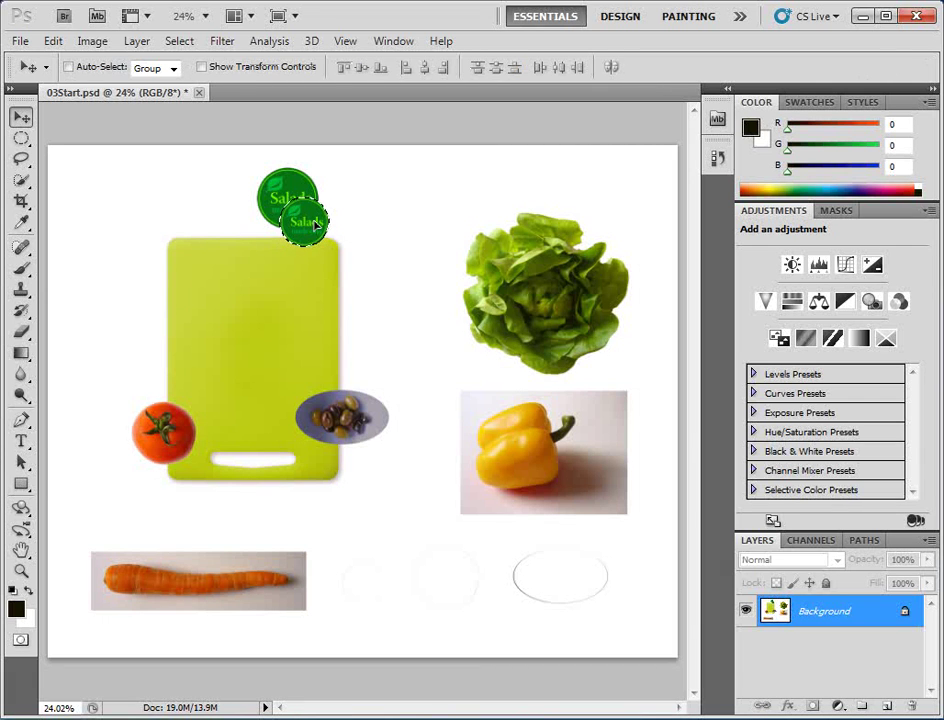
- Duplicate the smaller logo onto the cutting board's upper-right corner, scale this third copy proportionally to 78.45%, and deselect it
drag(314, 225, 325, 243)
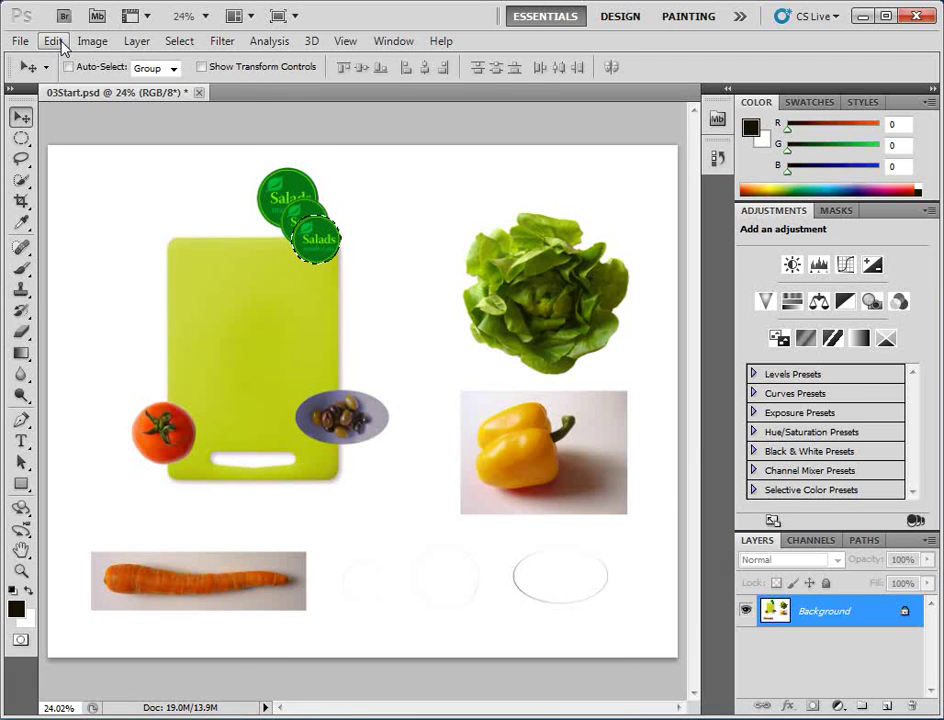
click(58, 44)
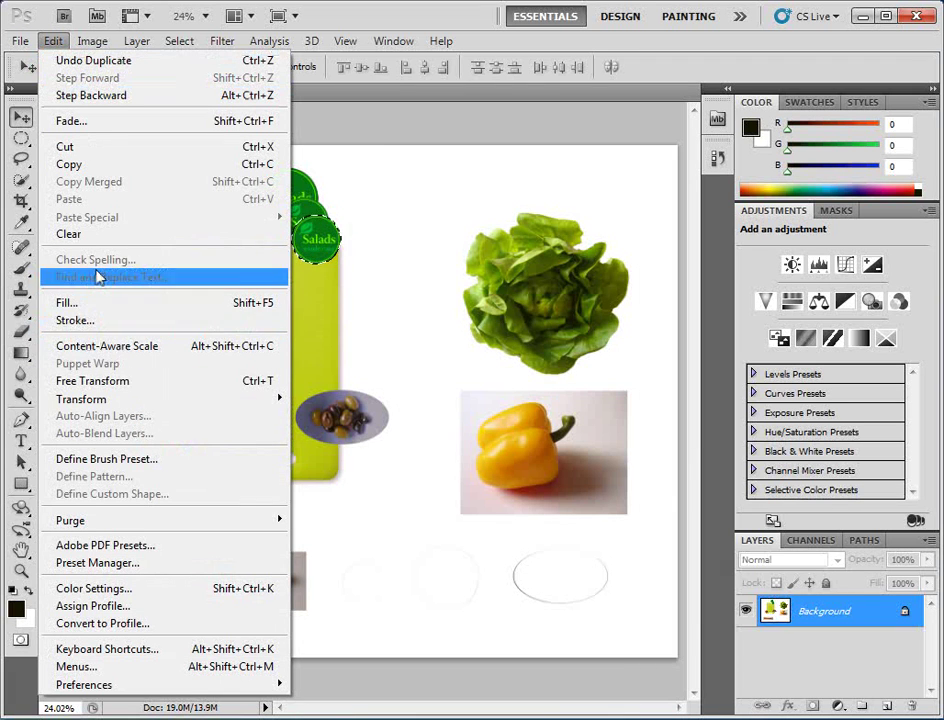
click(100, 381)
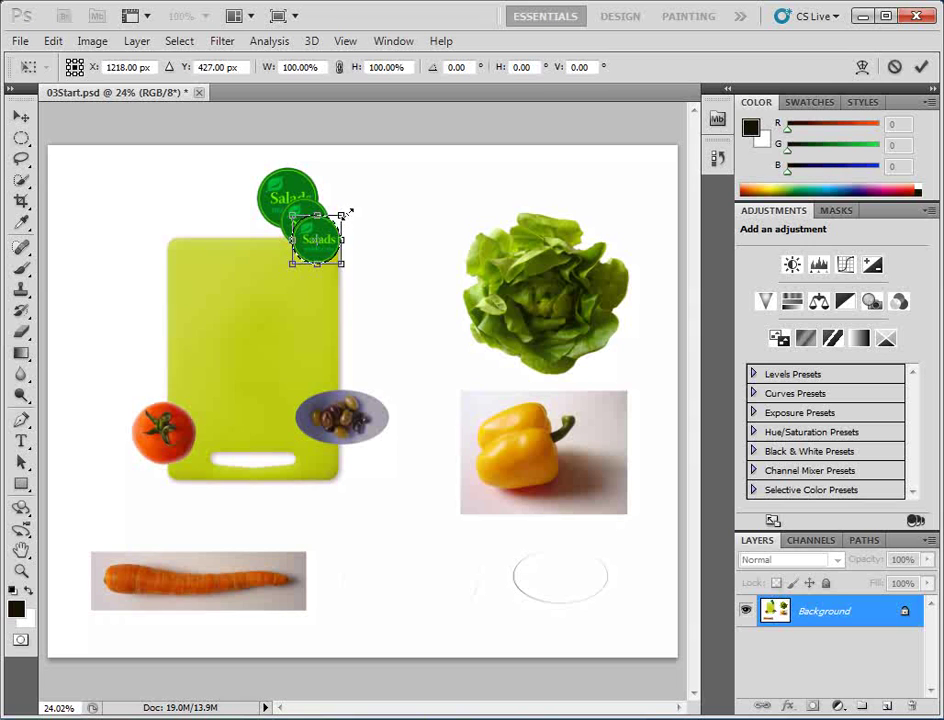
drag(341, 213, 335, 226)
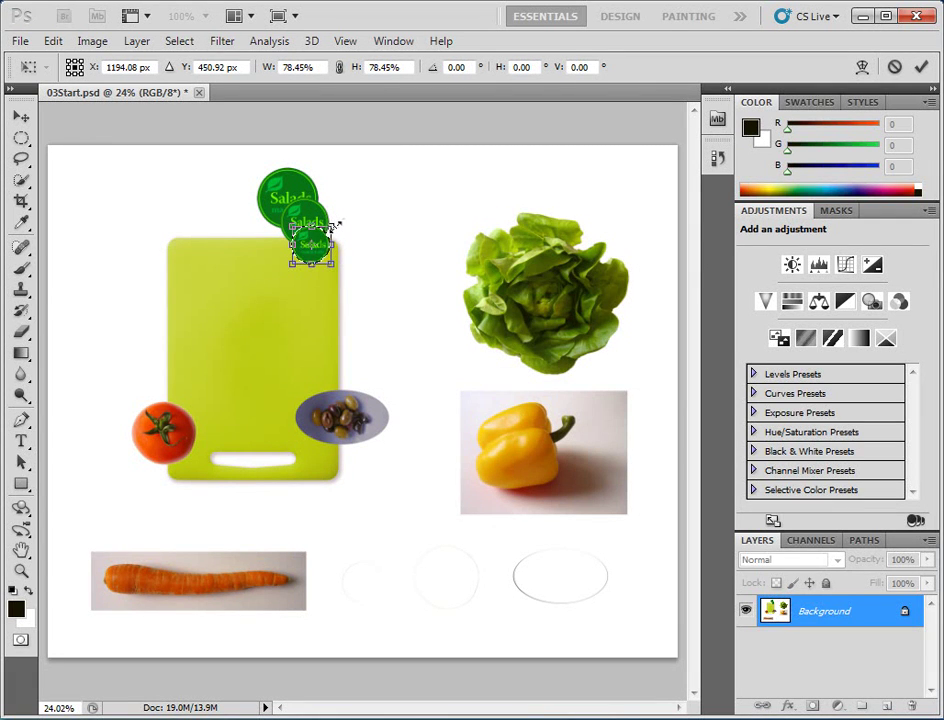
key(Return)
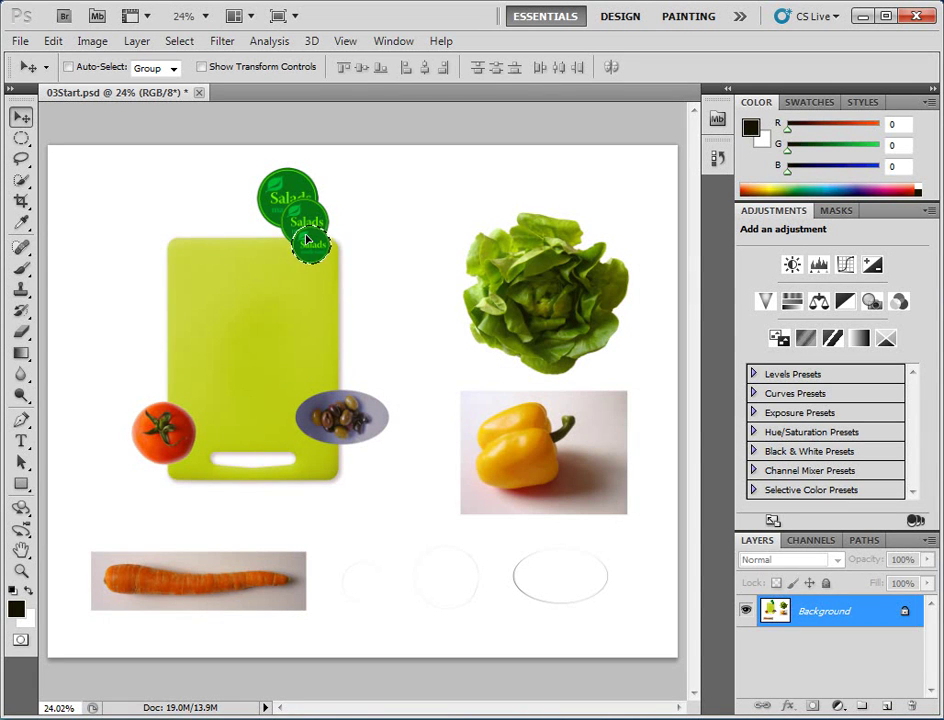
key(ctrl+d)
- Switch to the Rectangular Marquee tool, draw a wide rectangular selection across the cutting board's upper half, and deselect it
click(22, 139)
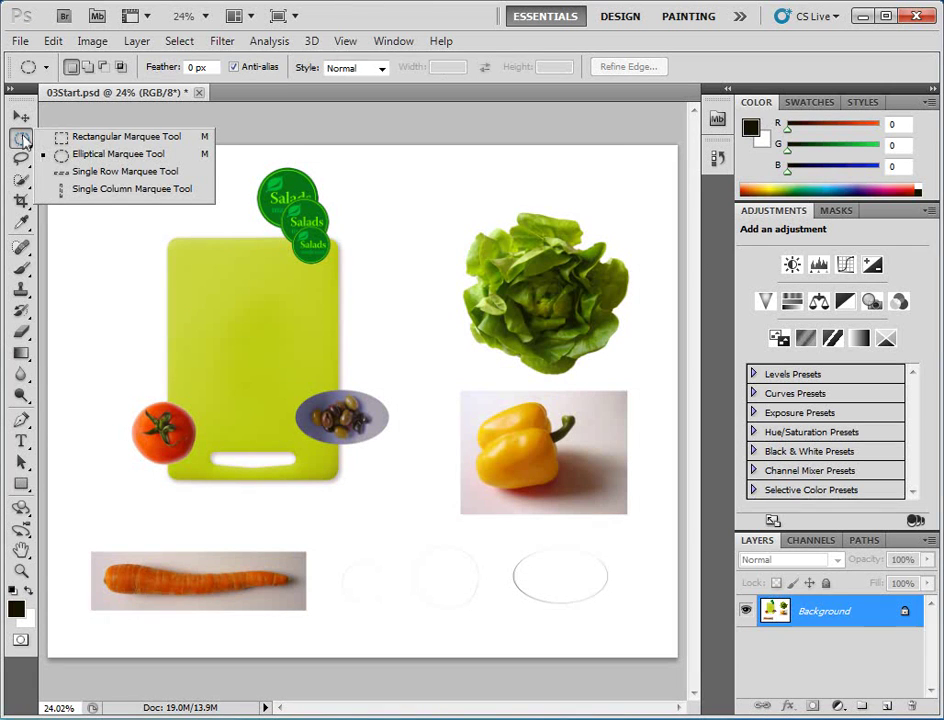
click(99, 137)
drag(113, 209, 394, 358)
click(401, 347)
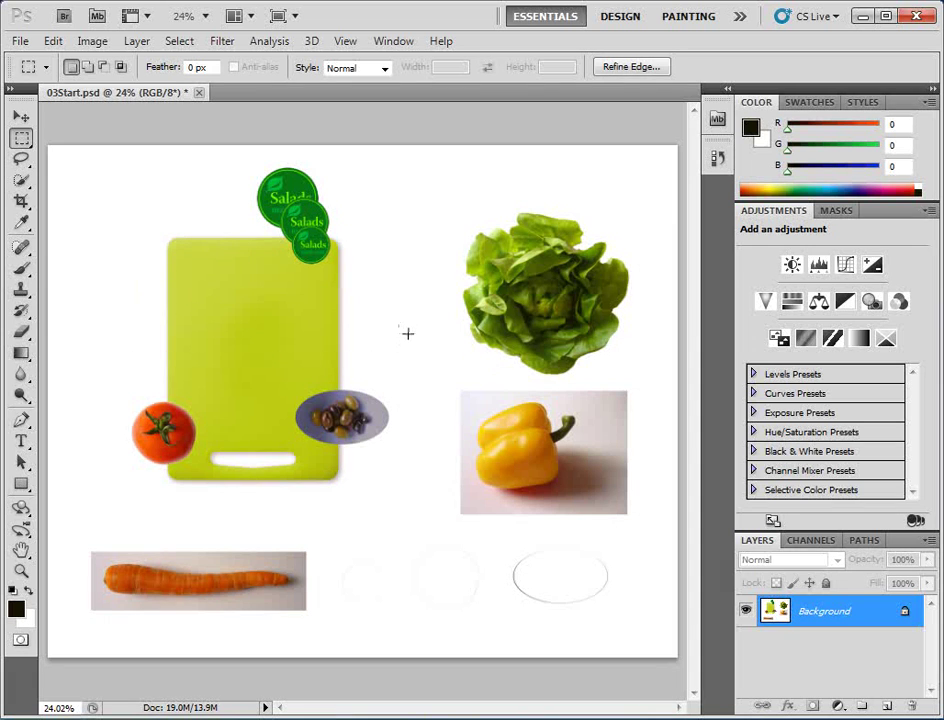
- Draw a square marquee selection over the cutting board, redrawing it outward from the board's centre until it extends past both side edges
drag(158, 242, 305, 396)
click(316, 389)
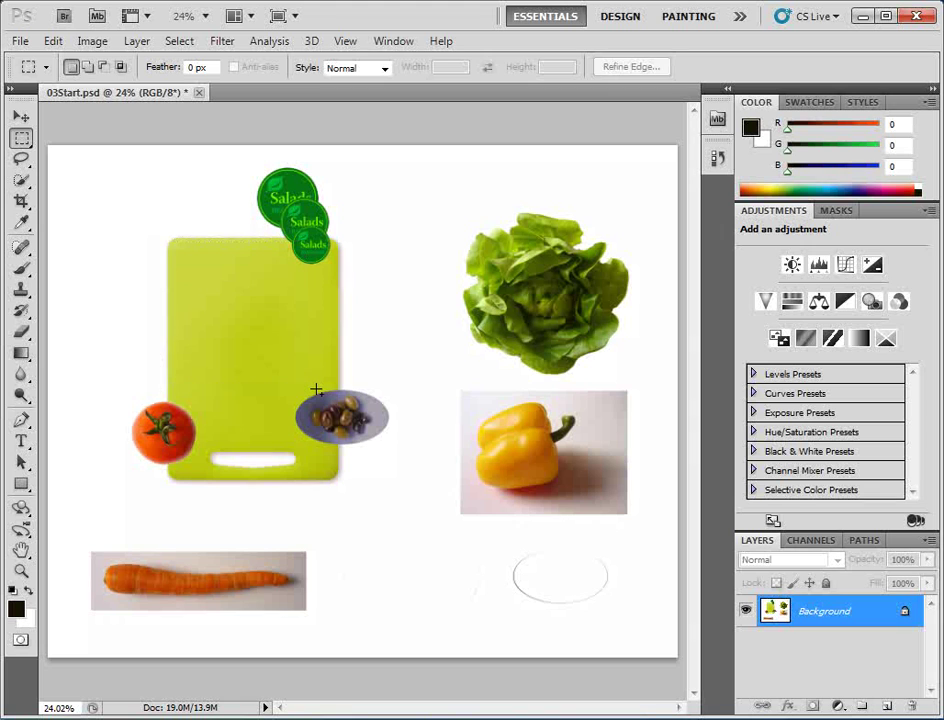
drag(160, 242, 307, 390)
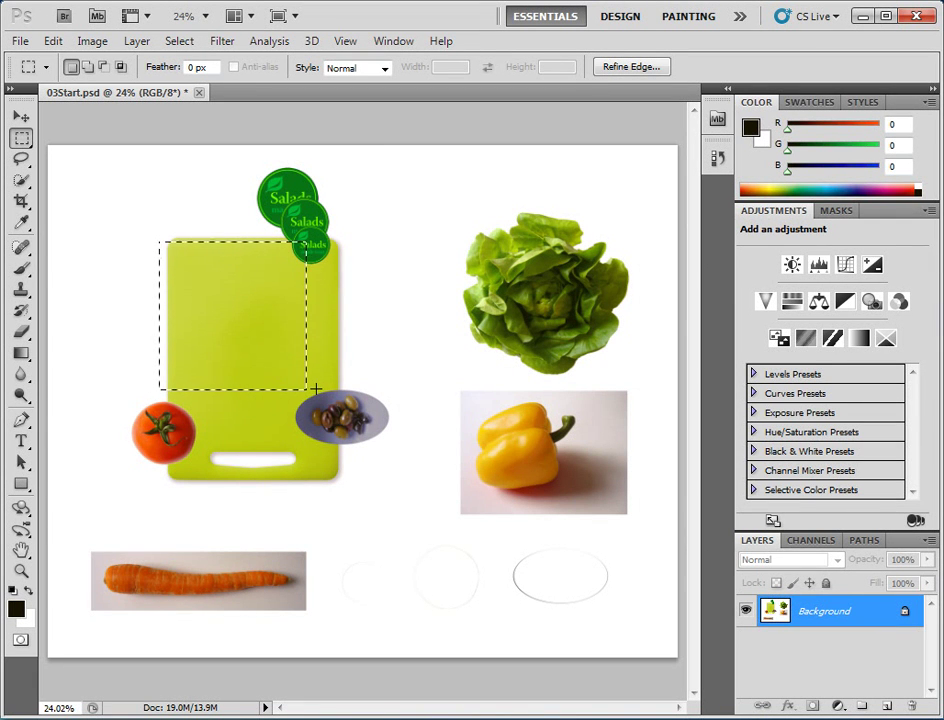
click(216, 334)
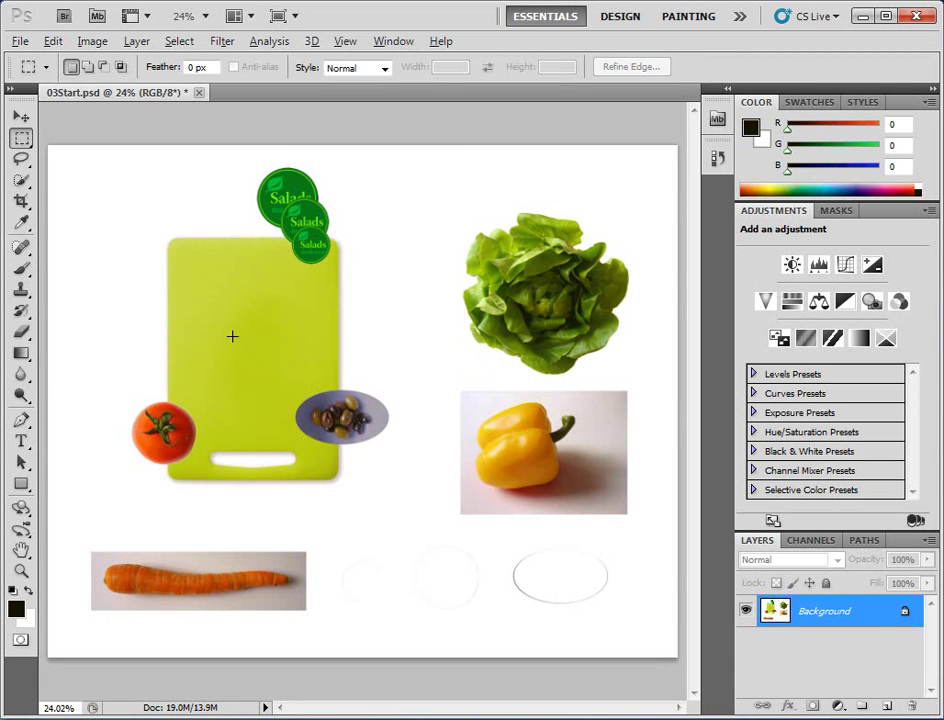
mouse_move(232, 334)
mouse_down()
mouse_move(308, 394)
mouse_move(352, 472)
mouse_up()
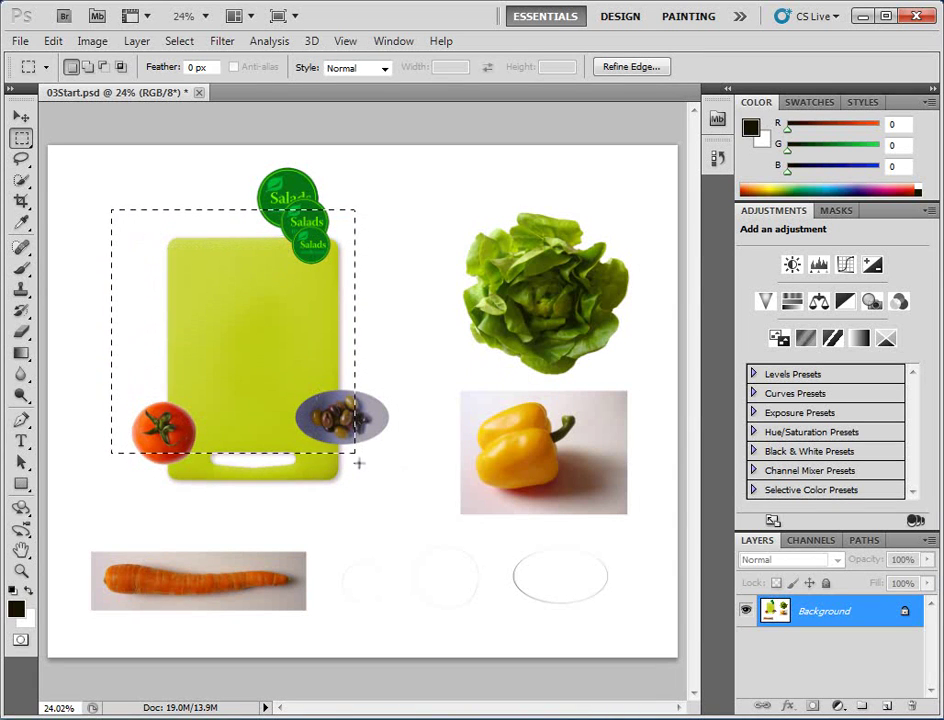